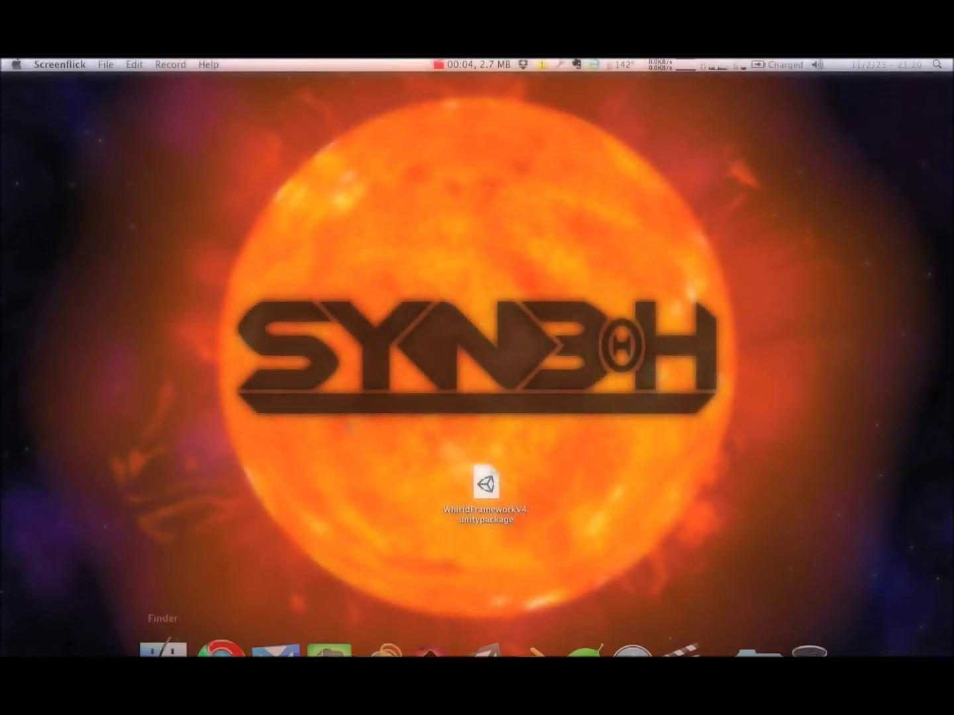
- Visit the unity3d.com download page and the Syn3h home page in Chrome, then return to Finder
{"action": "left_click", "coordinate": [223, 634]}
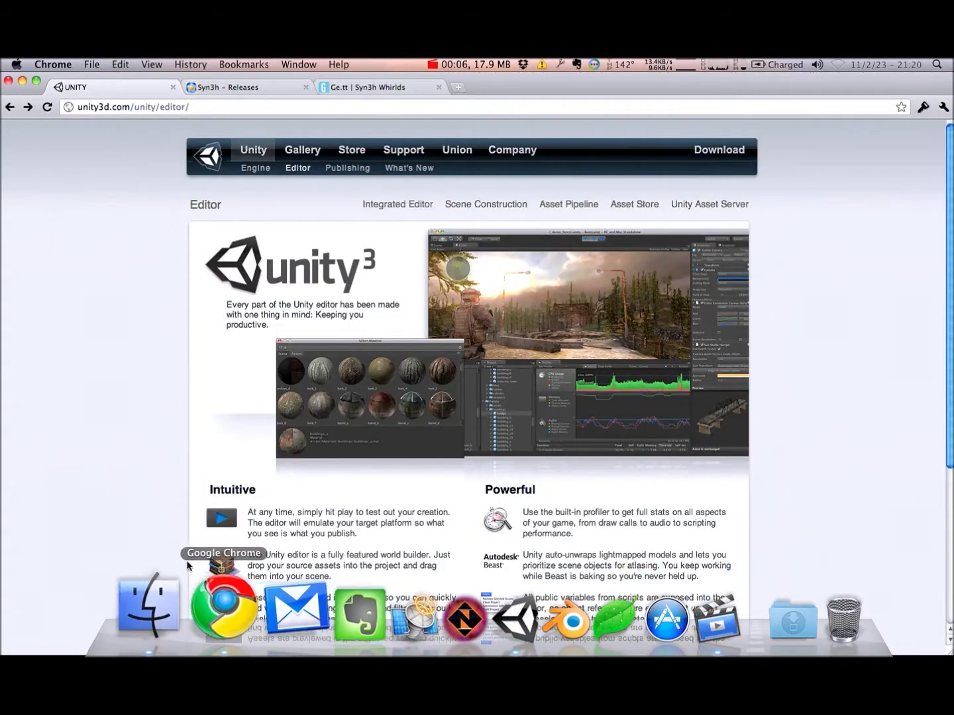
{"action": "left_click", "coordinate": [729, 152]}
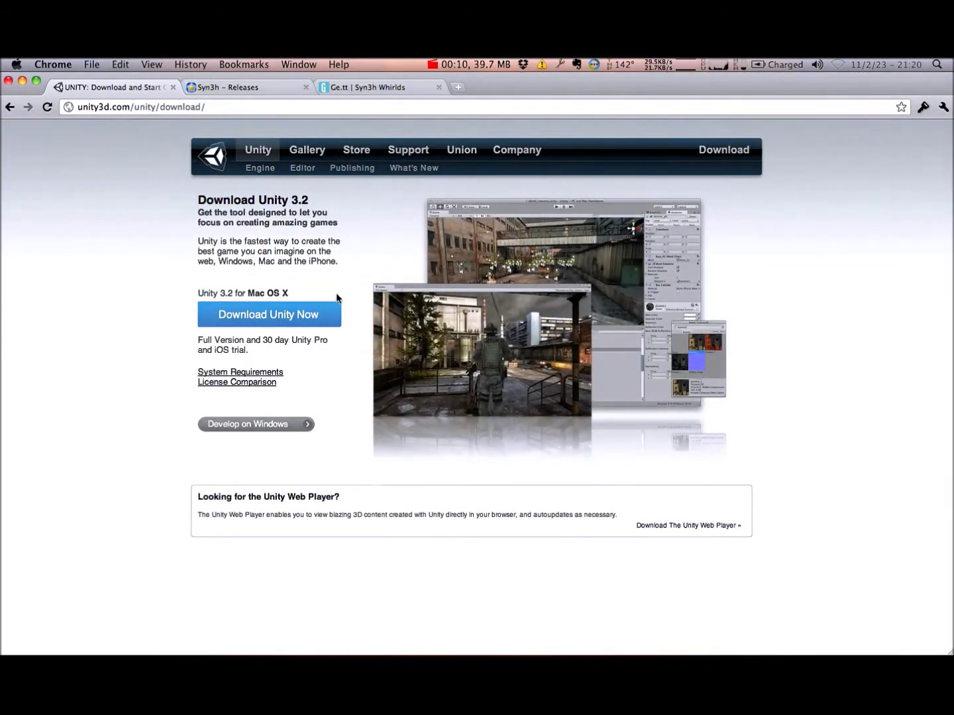
{"action": "left_click", "coordinate": [281, 88]}
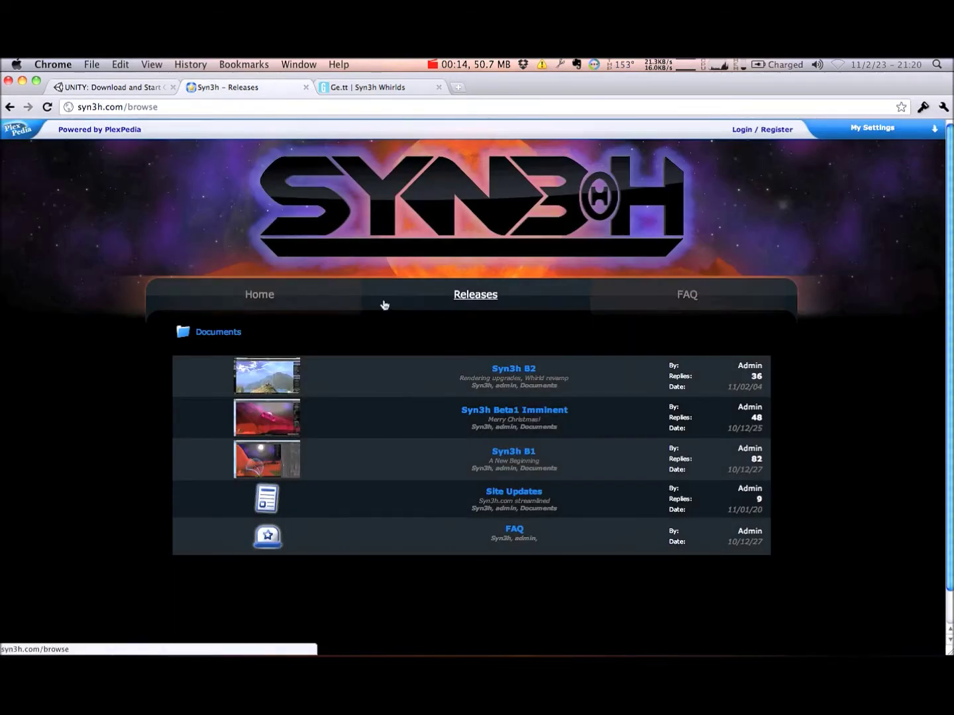
{"action": "left_click", "coordinate": [279, 302]}
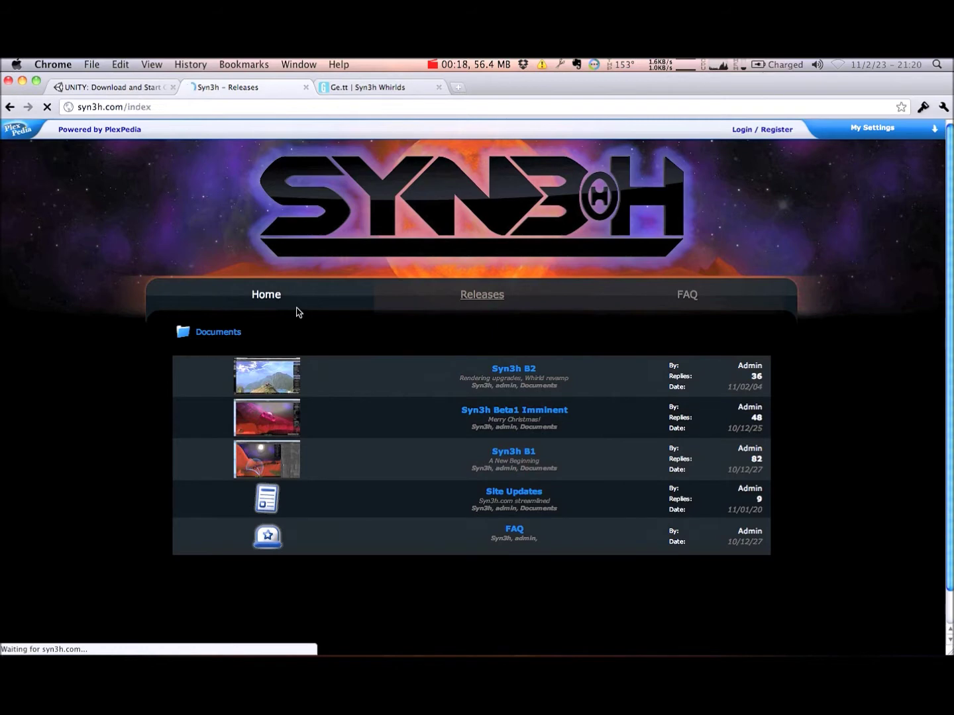
{"action": "key", "text": "super+Tab"}
{"action": "key", "text": "super+Tab"}
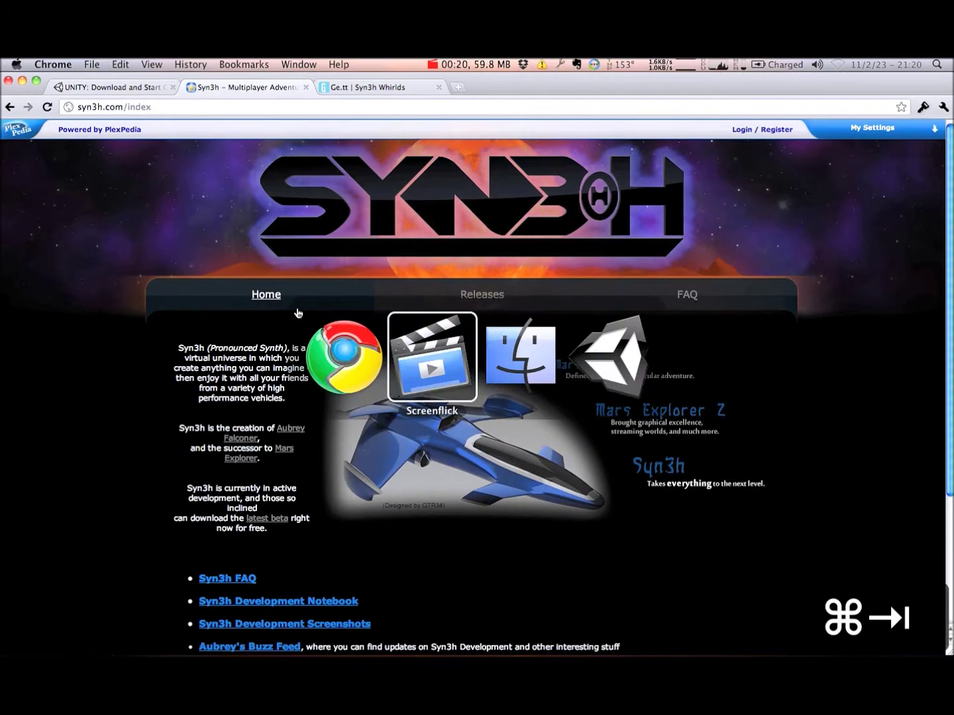
{"action": "key", "text": "super+alt+h"}
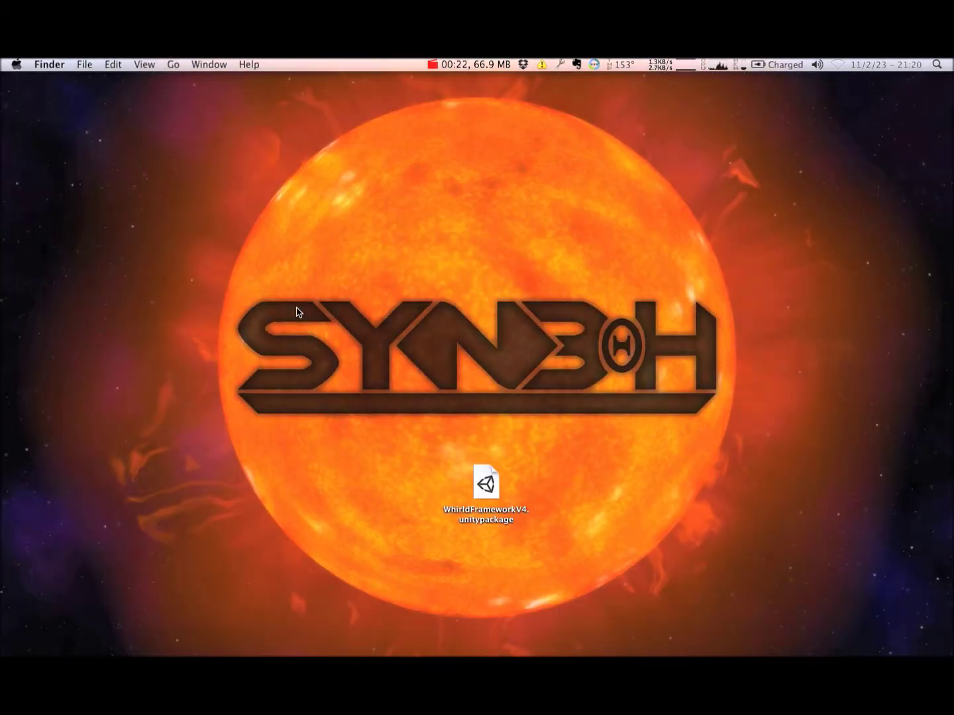
- Launch Unity and create a new empty project
{"action": "left_click", "coordinate": [467, 647]}
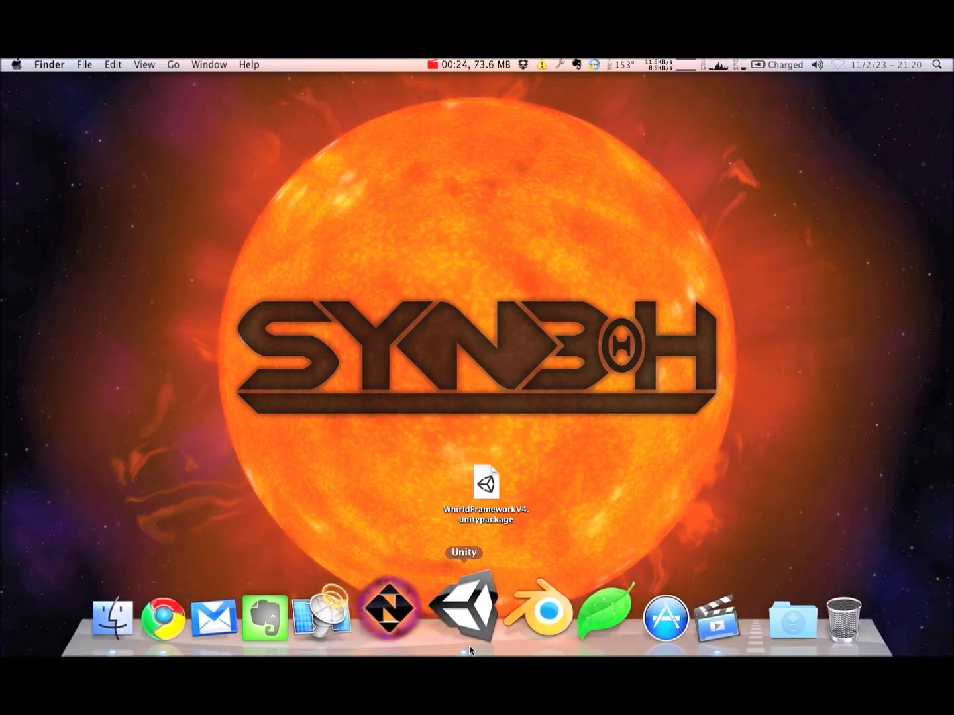
{"action": "left_click", "coordinate": [540, 265]}
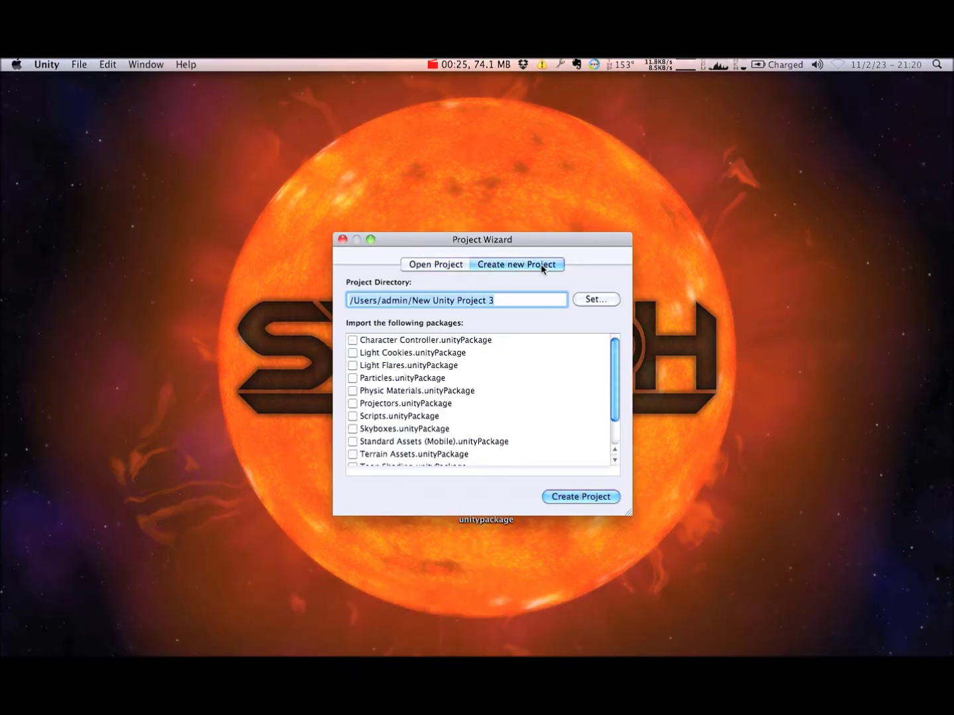
{"action": "left_click", "coordinate": [580, 498]}
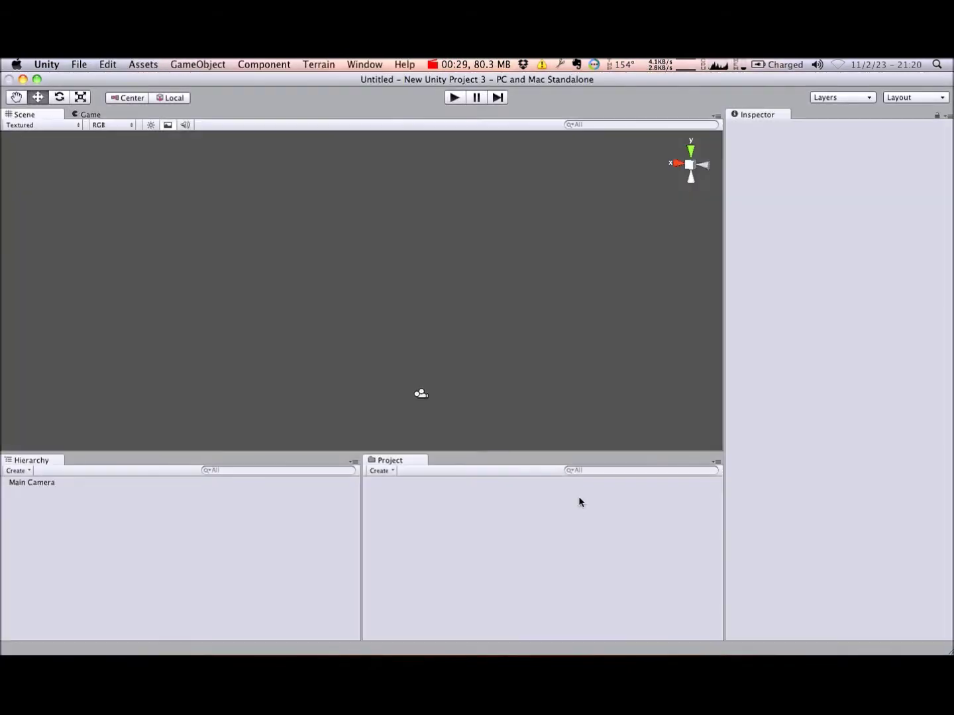
- Import all files from WhirldFrameworkV4.unitypackage on the desktop into the project
{"action": "key", "text": "F11"}
{"action": "double_click", "coordinate": [490, 488]}
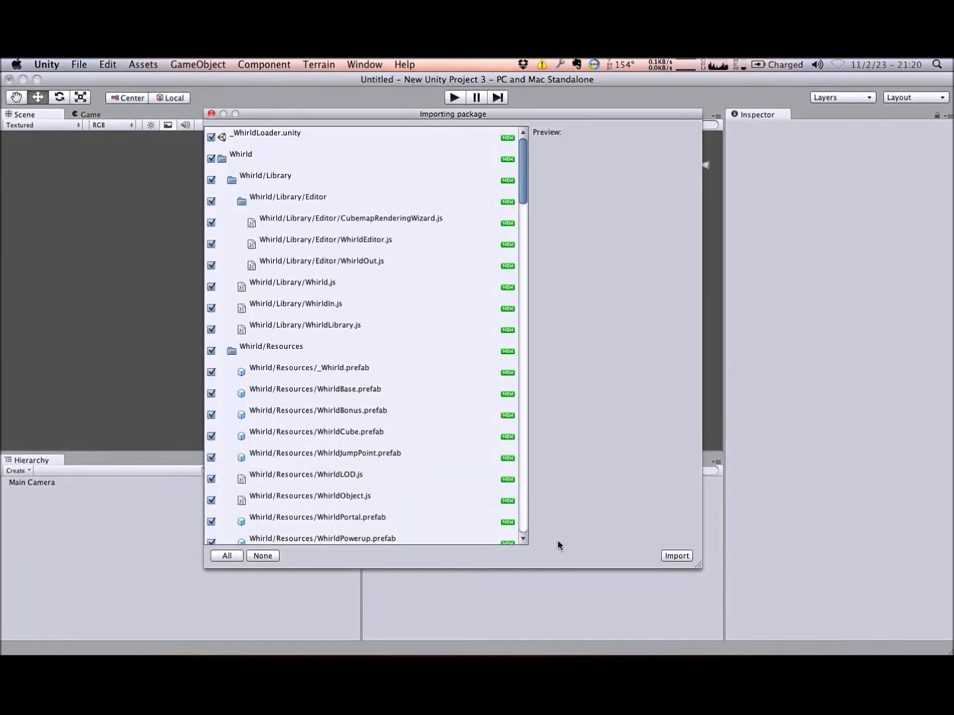
{"action": "left_click", "coordinate": [686, 557]}
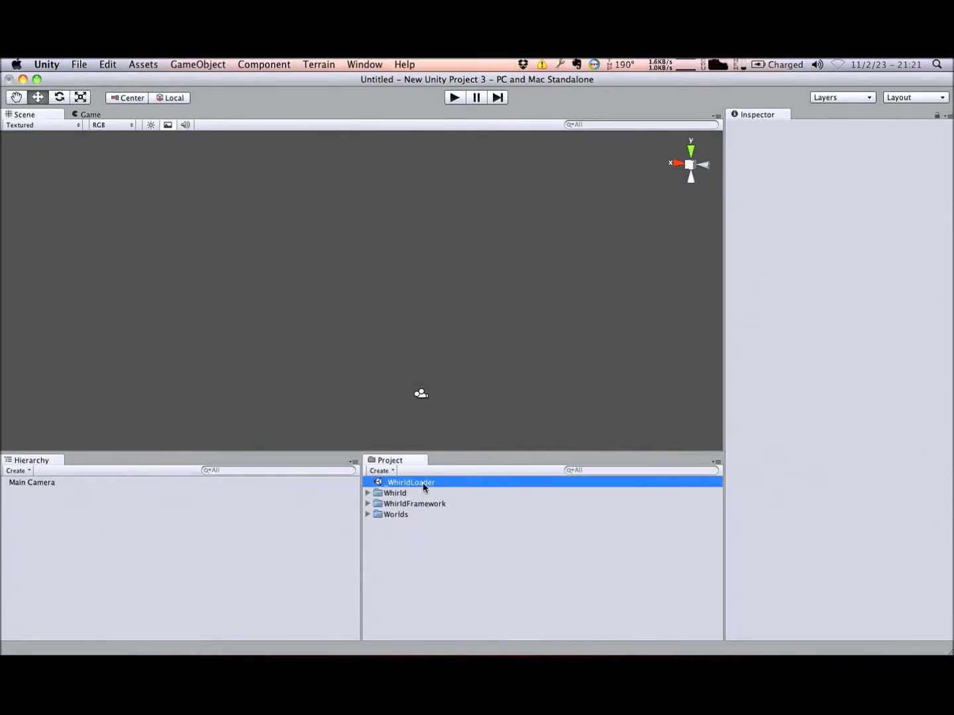
- Look over the imported _WhirldLoader, Worlds, WhirldFramework and Whirld assets
{"action": "left_click", "coordinate": [422, 483]}
{"action": "left_click", "coordinate": [412, 513]}
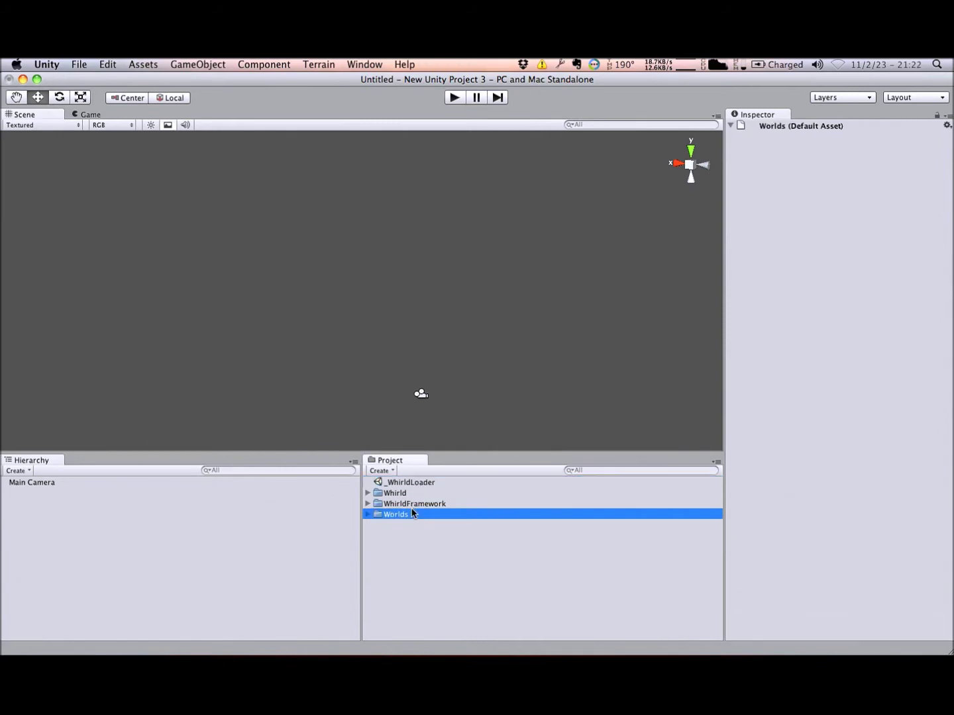
{"action": "left_click", "coordinate": [412, 505]}
{"action": "left_click", "coordinate": [398, 495]}
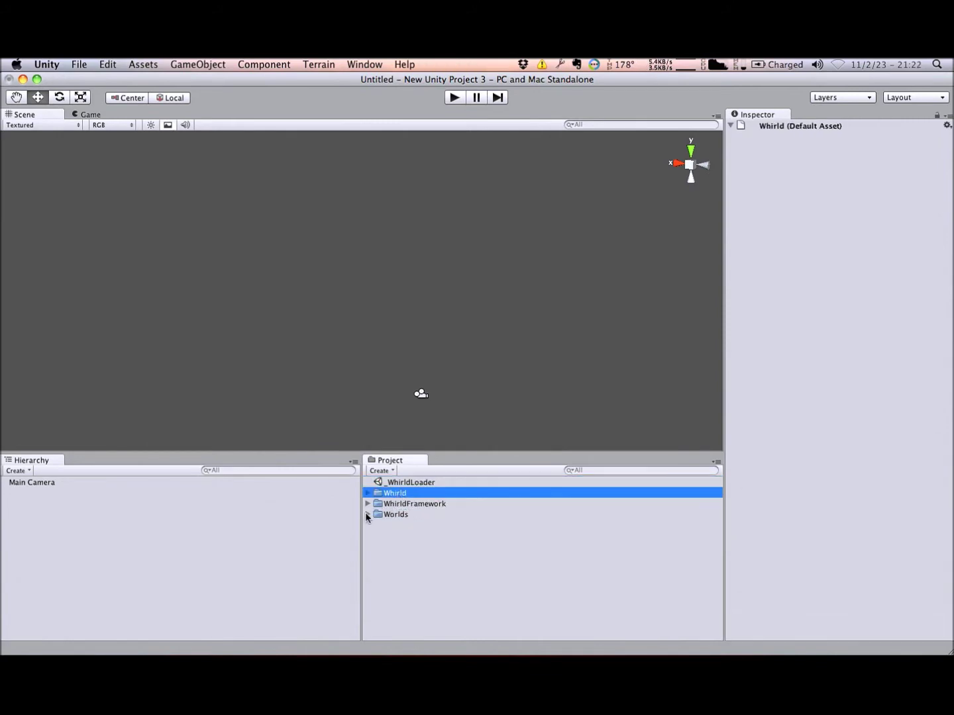
- Open Worlds > Ancient Mysteries > Scene without saving, and orbit up to the pyramid
{"action": "left_click", "coordinate": [367, 515]}
{"action": "left_click", "coordinate": [377, 525]}
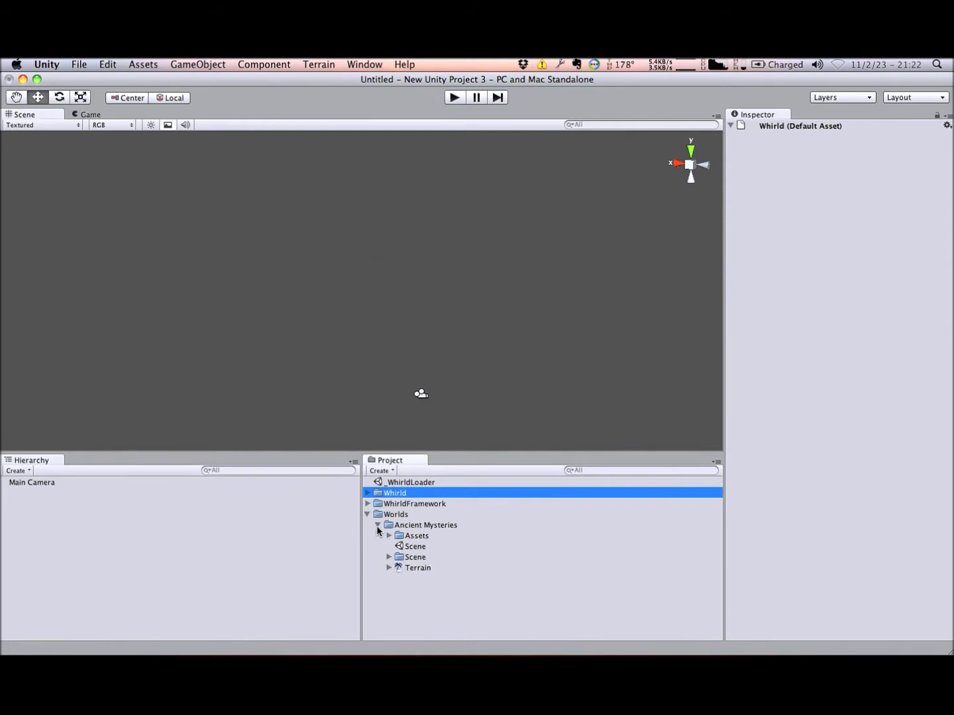
{"action": "double_click", "coordinate": [415, 547]}
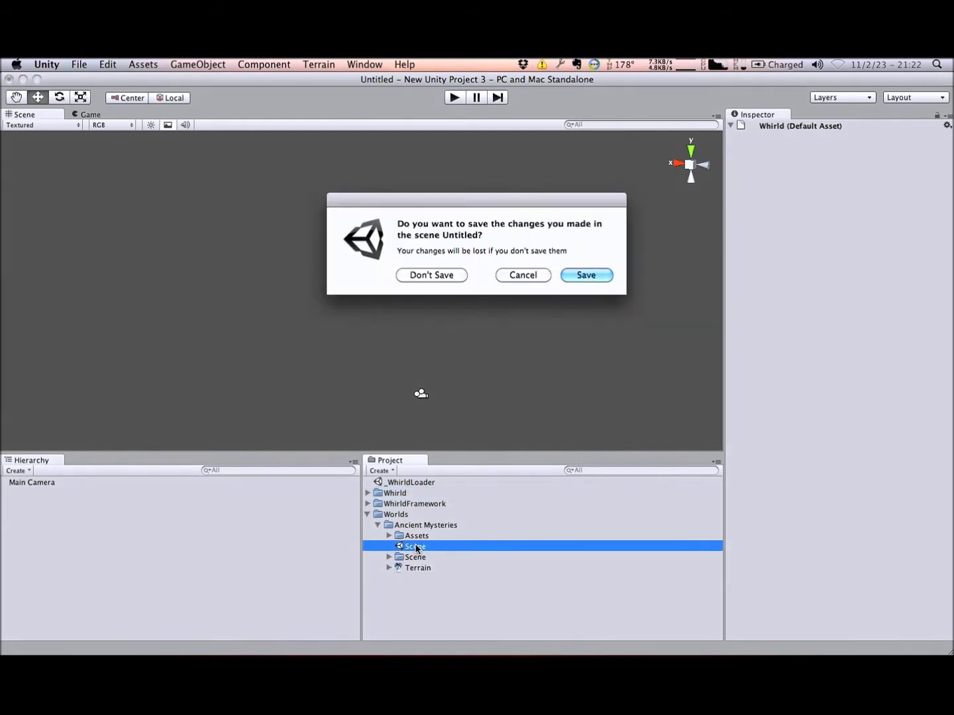
{"action": "left_click", "coordinate": [452, 278]}
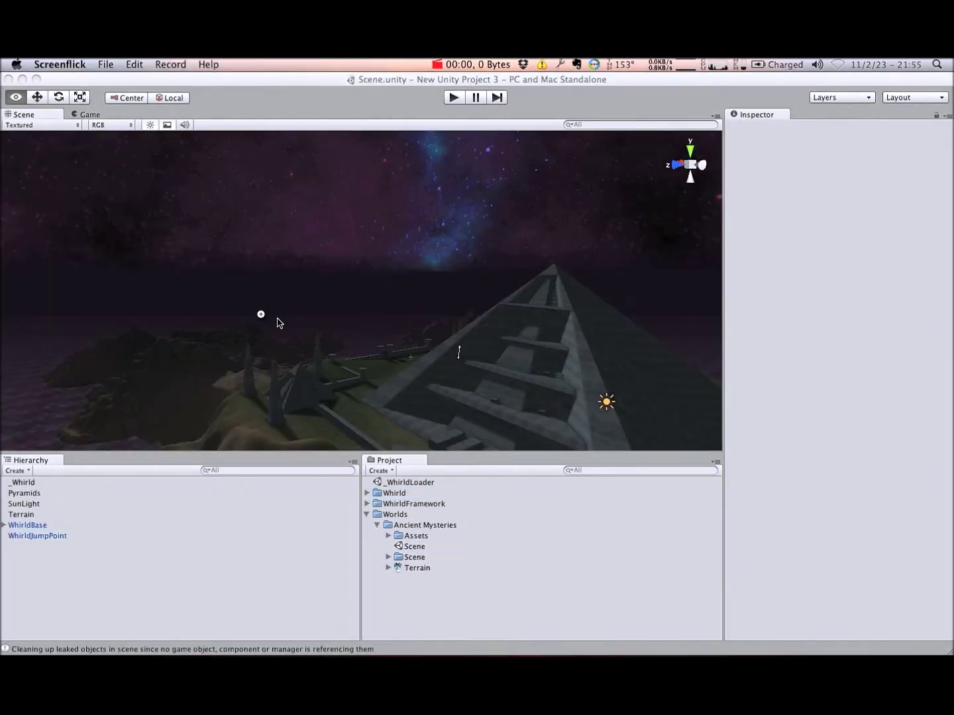
{"action": "left_click_drag", "start_coordinate": [361, 298], "coordinate": [91, 338], "text": "alt"}
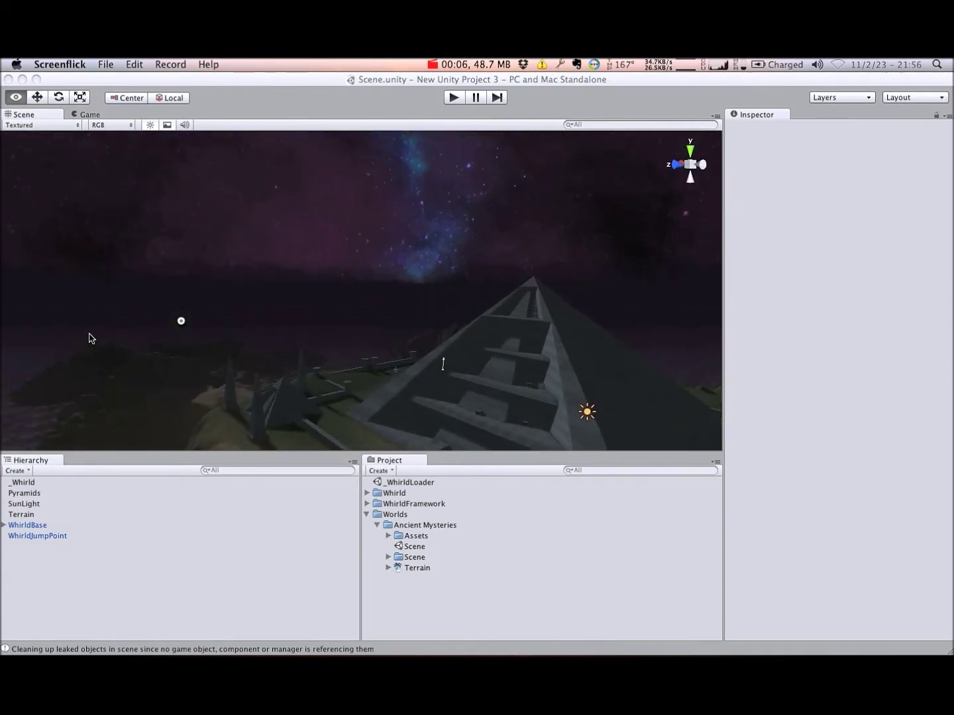
- Check the _Whirld script's Export options, then uncheck Enable Sea on its Build tab
{"action": "left_click", "coordinate": [23, 484]}
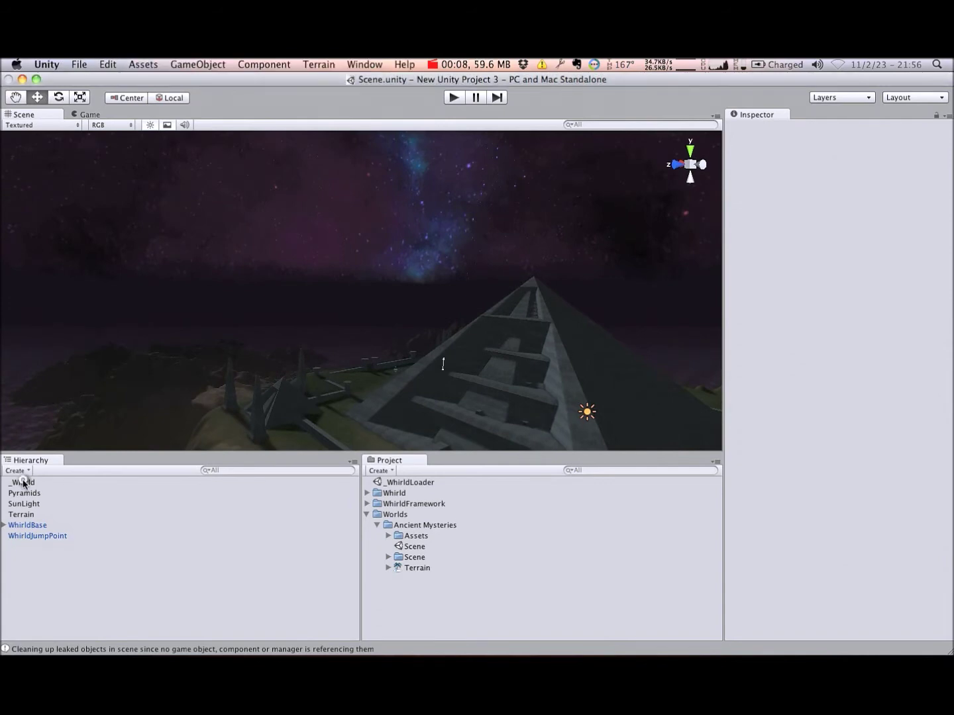
{"action": "left_click", "coordinate": [23, 484]}
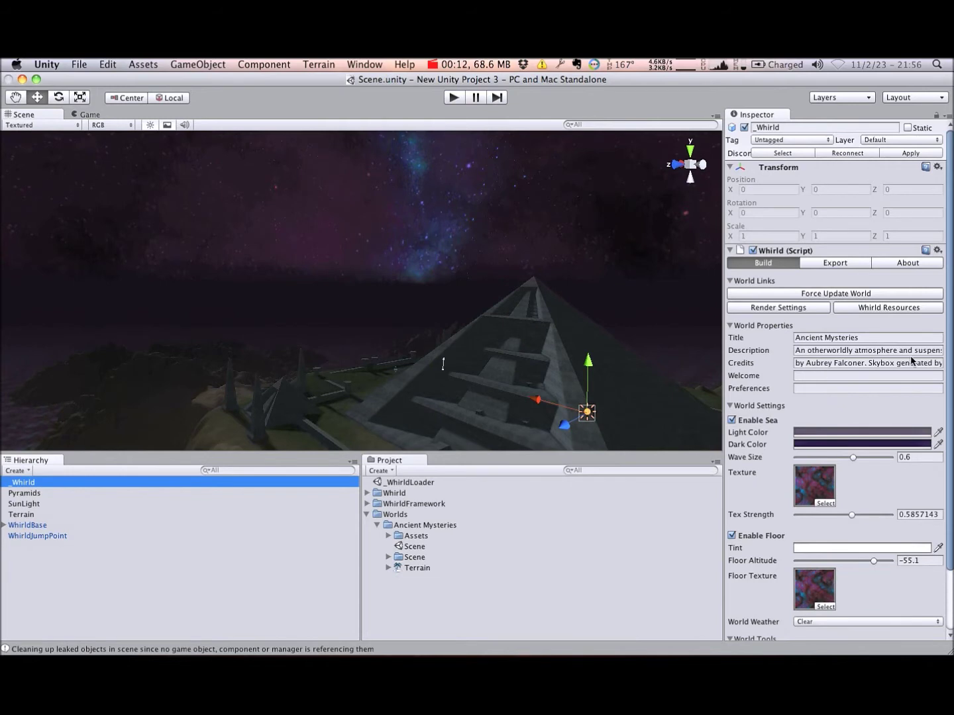
{"action": "scroll", "coordinate": [911, 361], "scroll_direction": "down", "scroll_amount": 3}
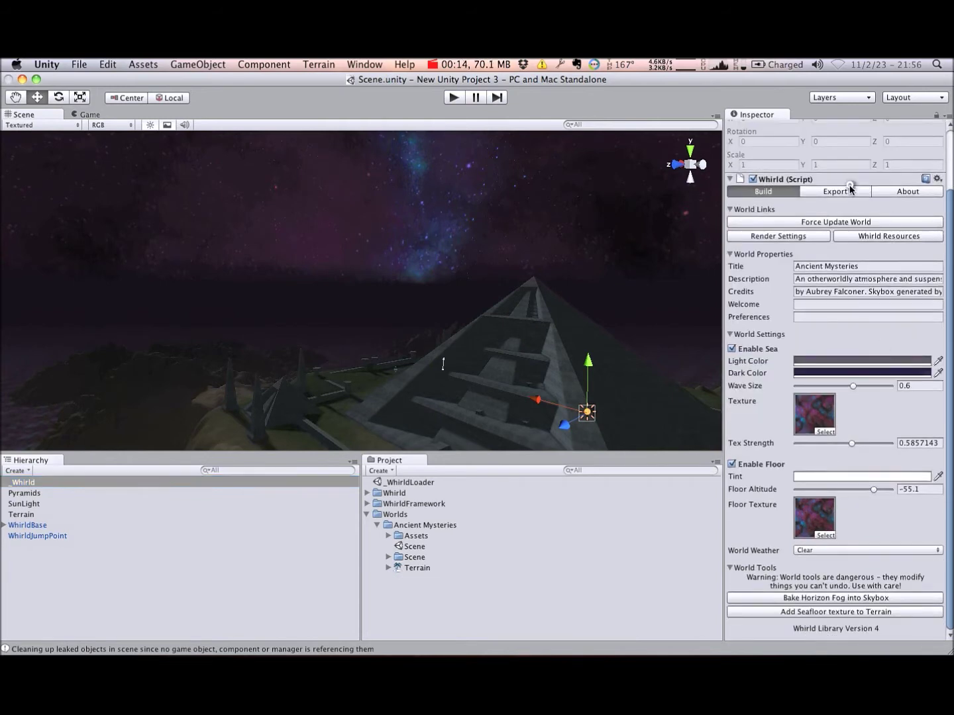
{"action": "left_click", "coordinate": [854, 192]}
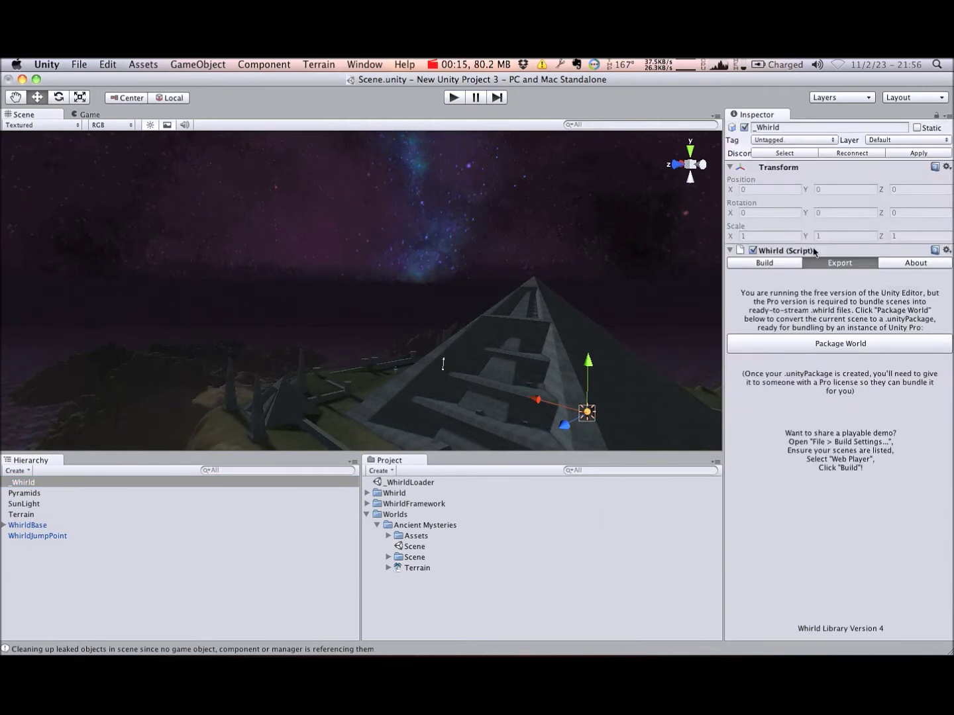
{"action": "left_click", "coordinate": [764, 265]}
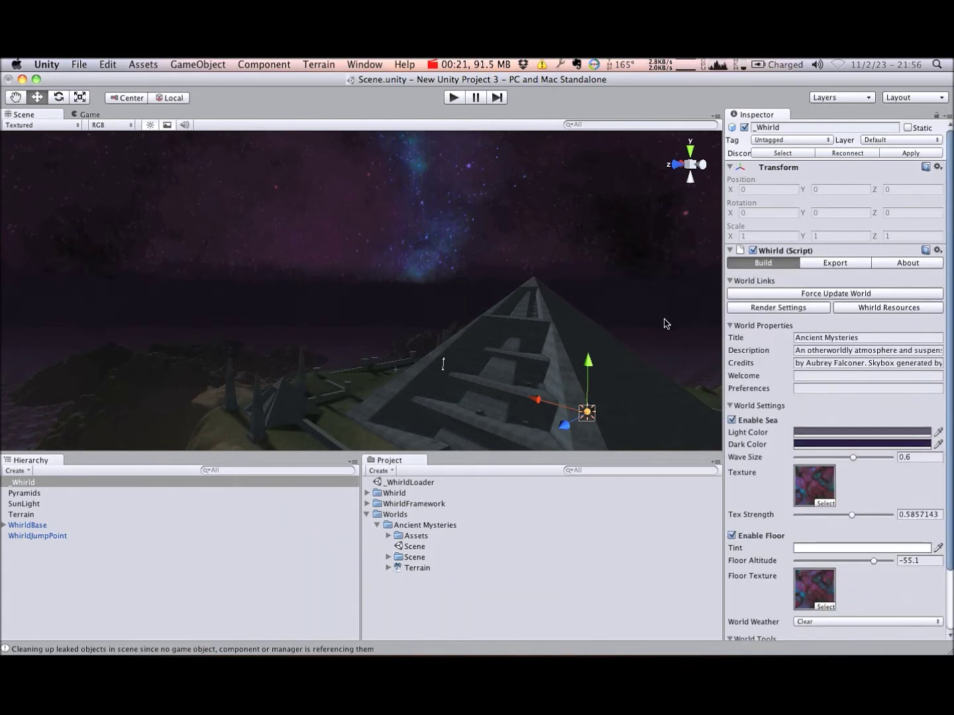
{"action": "left_click", "coordinate": [731, 421]}
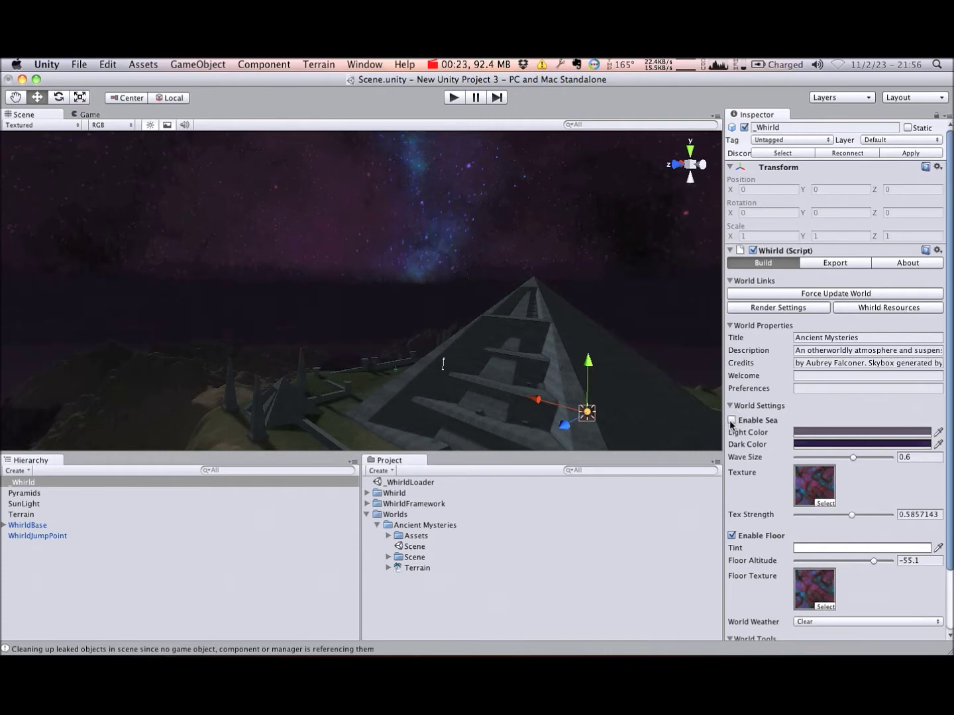
- Re-enable the sea and pan the Scene view over the cliffs and sea
{"action": "left_click", "coordinate": [731, 421]}
{"action": "key", "text": "q"}
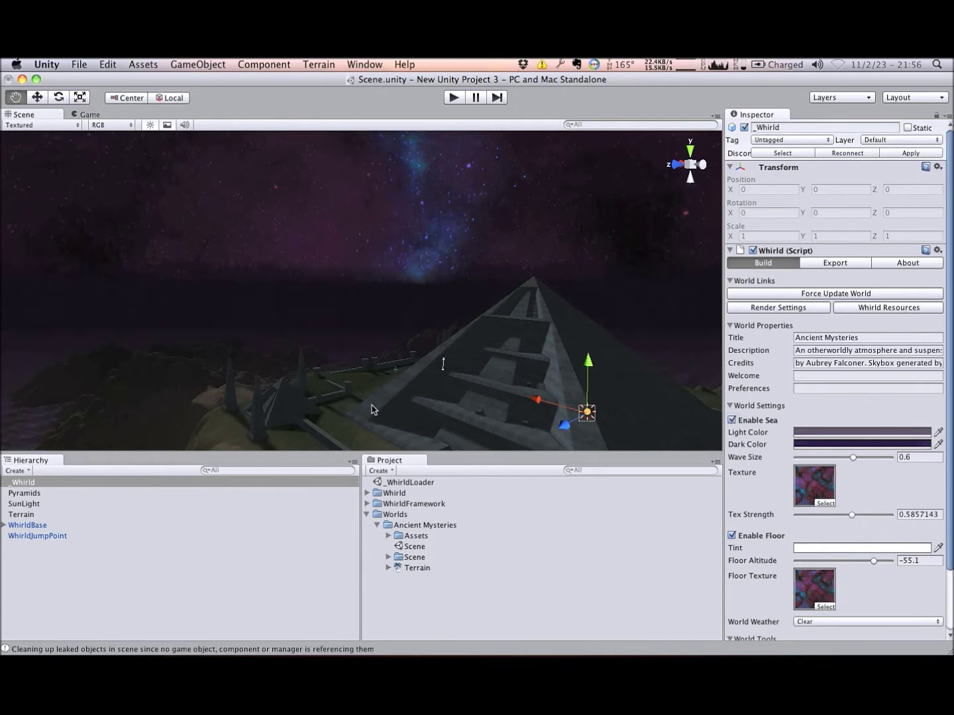
{"action": "left_click_drag", "start_coordinate": [421, 367], "coordinate": [498, 286]}
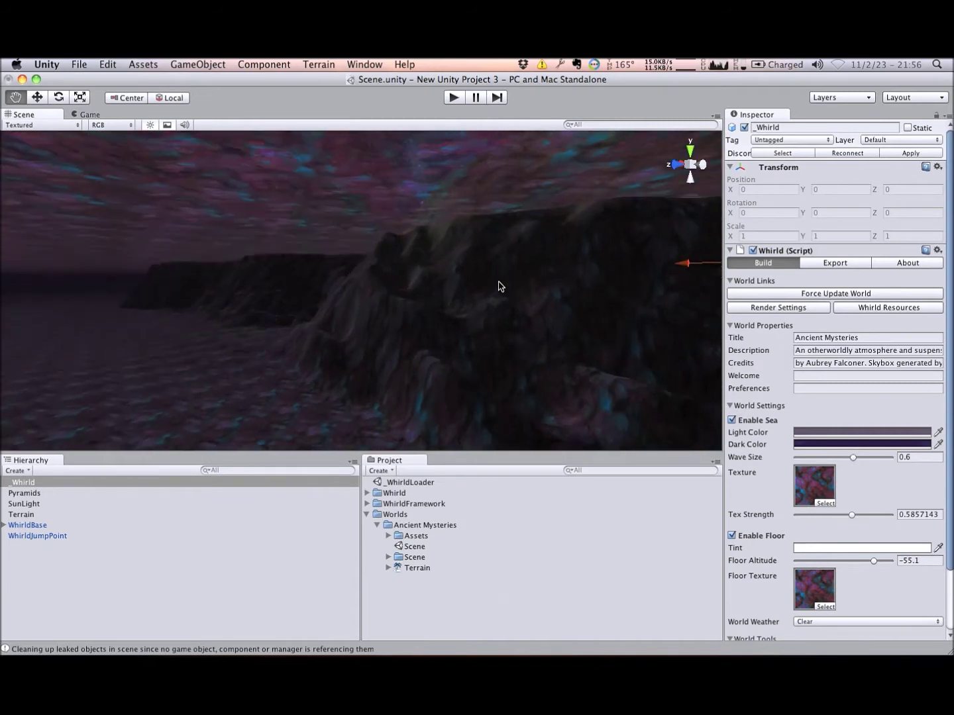
{"action": "key", "text": "w"}
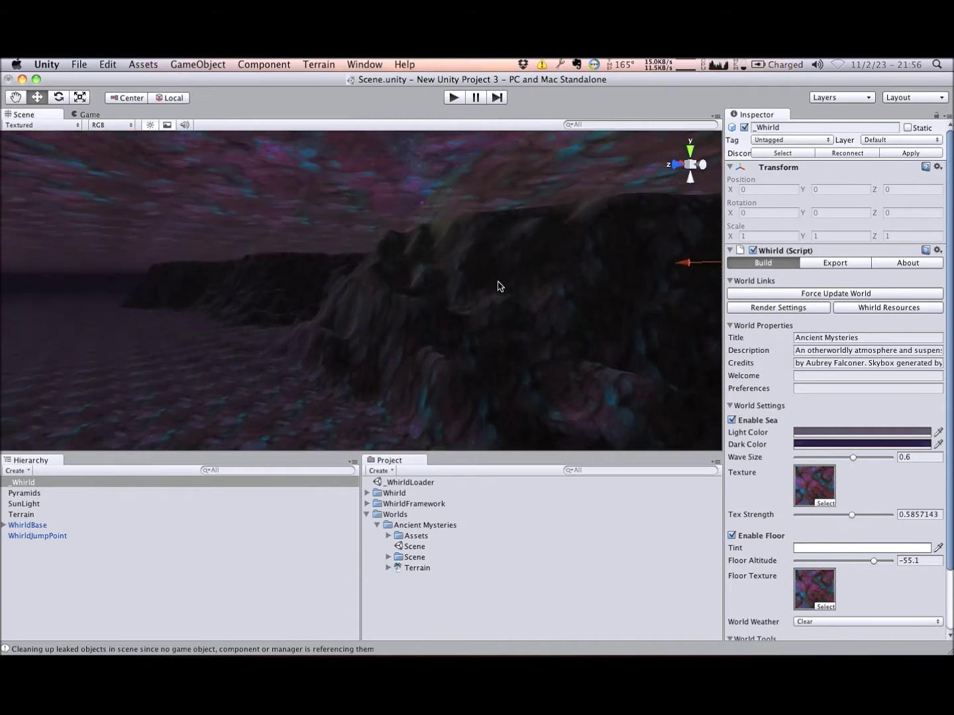
- Confirm the Terrain's Position Y is -55, then reselect _Whirld
{"action": "left_click", "coordinate": [43, 516]}
{"action": "left_click", "coordinate": [832, 177]}
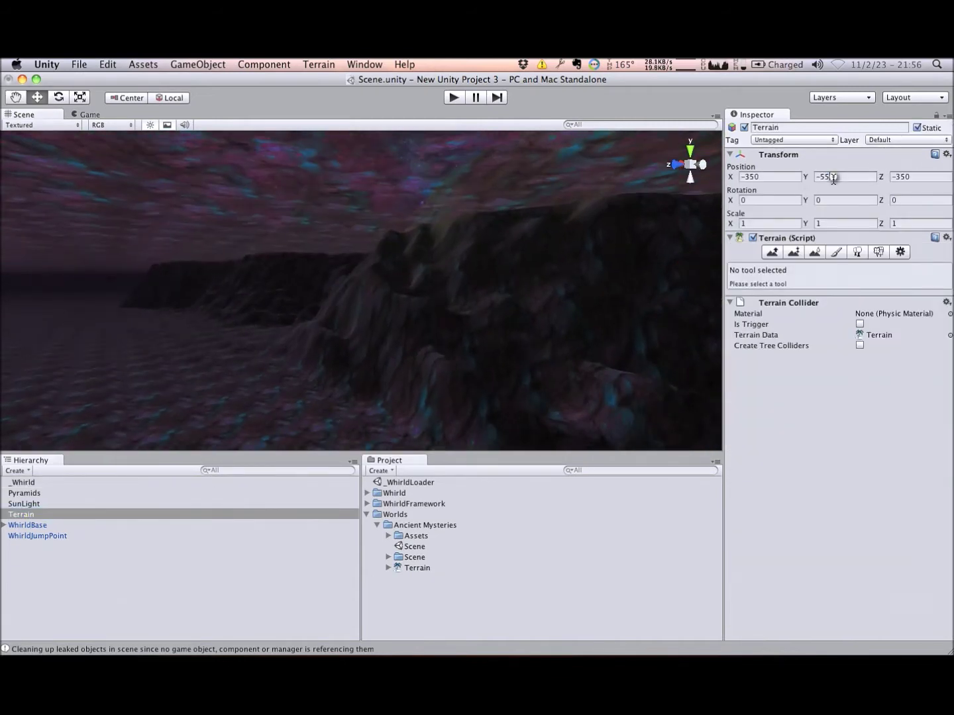
{"action": "left_click", "coordinate": [57, 486]}
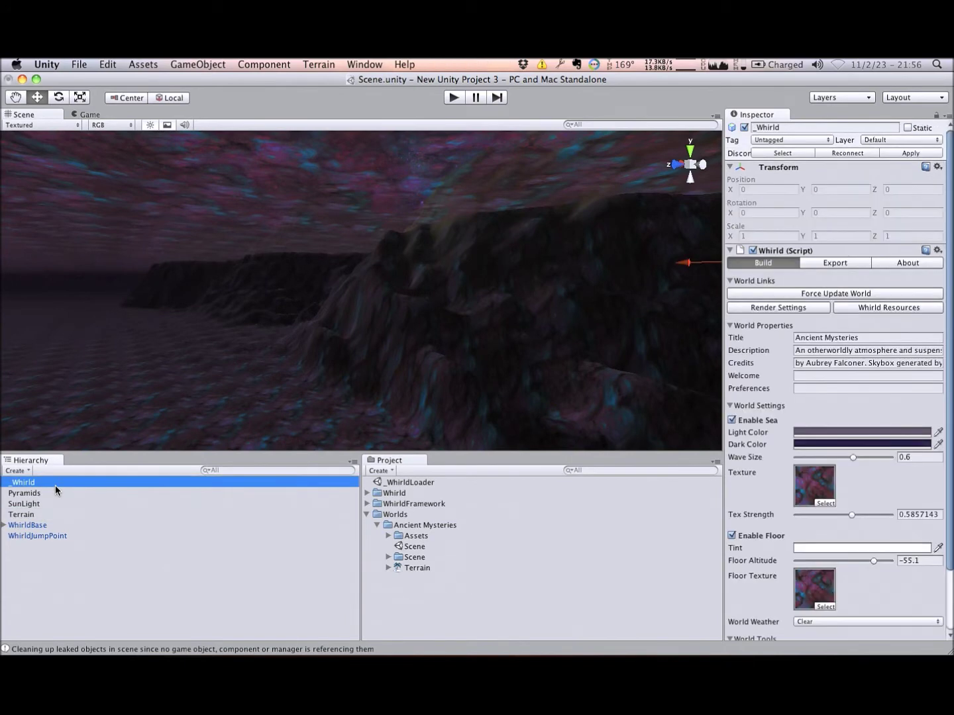
- Pan to the pyramid under the starry sky and show the world's Render Settings
{"action": "key", "text": "q"}
{"action": "left_click_drag", "start_coordinate": [454, 281], "coordinate": [340, 350]}
{"action": "key", "text": "w"}
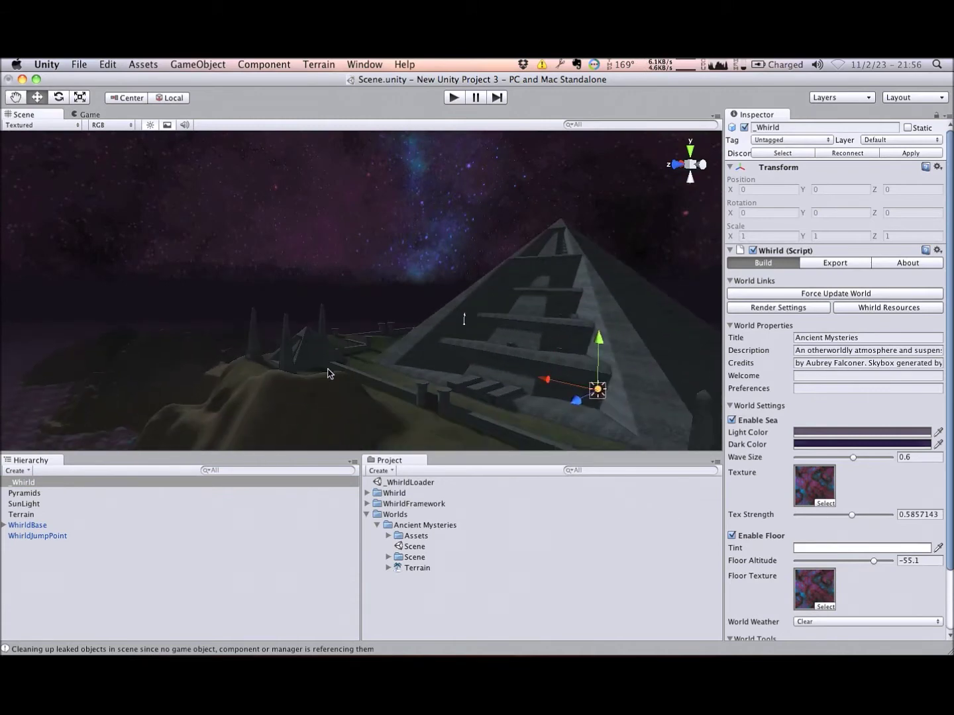
{"action": "left_click", "coordinate": [779, 307]}
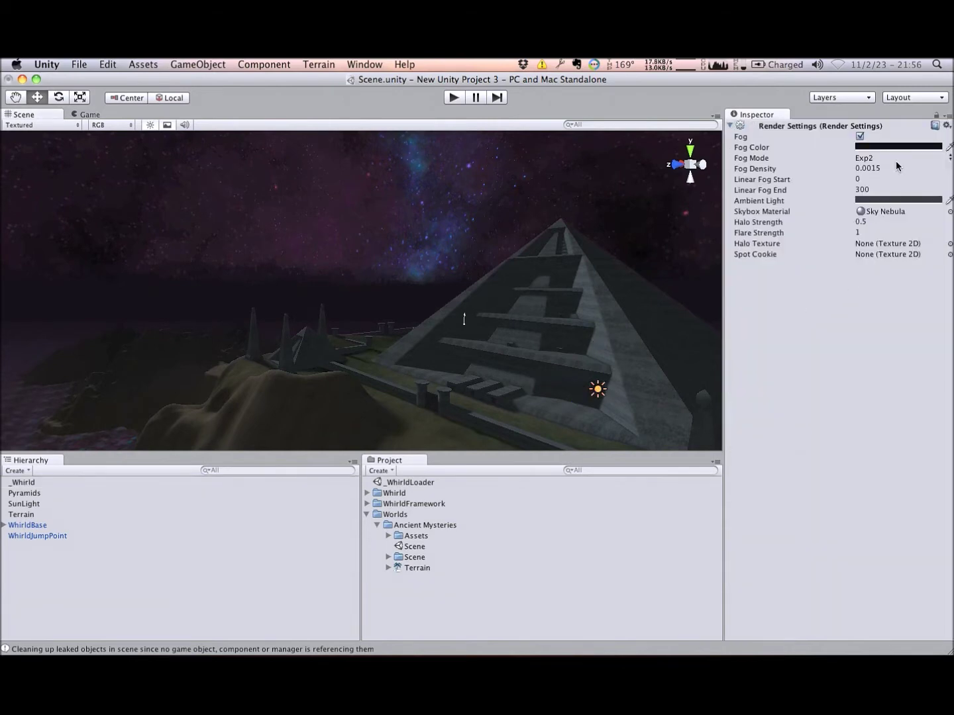
- Review the Ambient Light colour without changing it, then reselect _Whirld
{"action": "left_click", "coordinate": [897, 201]}
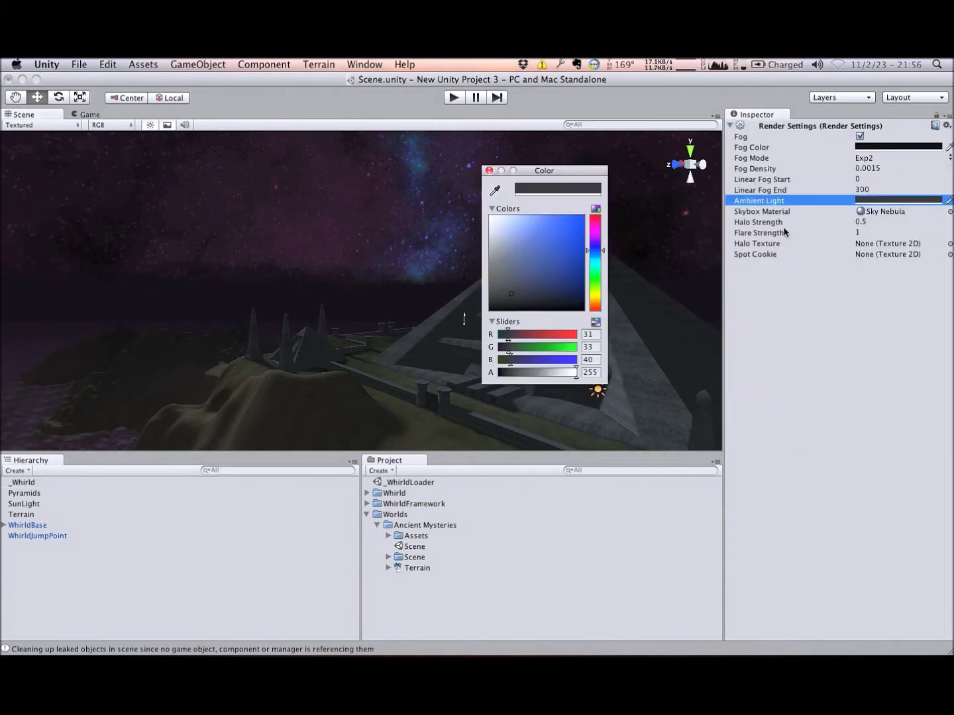
{"action": "left_click", "coordinate": [489, 171]}
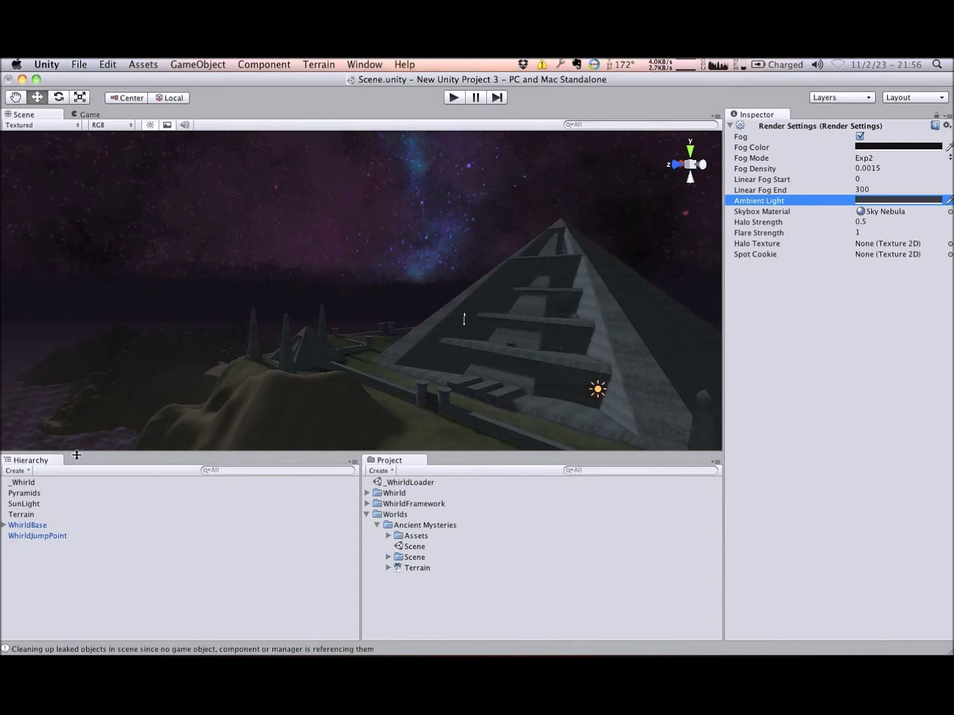
{"action": "left_click", "coordinate": [31, 483]}
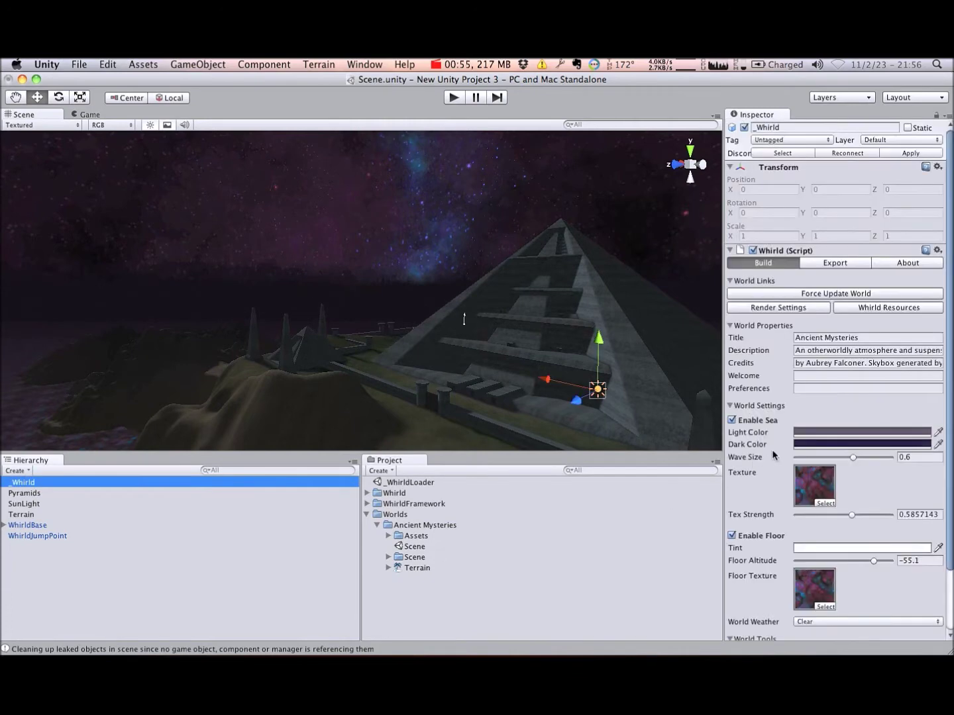
- Select Terrain and open its Terrain component documentation
{"action": "scroll", "coordinate": [808, 440], "scroll_direction": "down", "scroll_amount": 3}
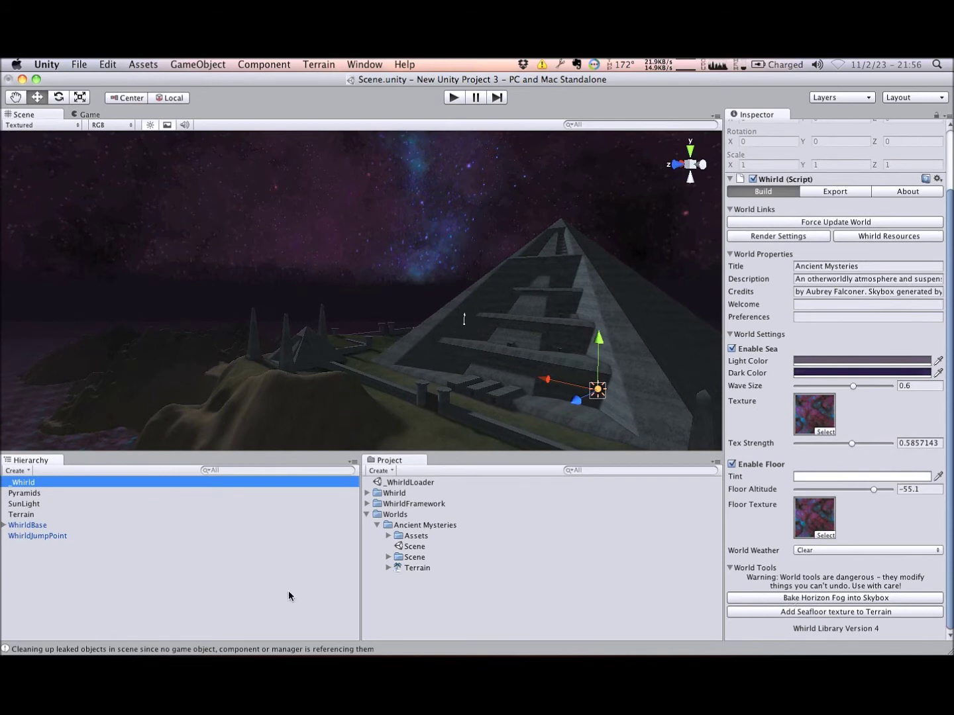
{"action": "left_click", "coordinate": [46, 513]}
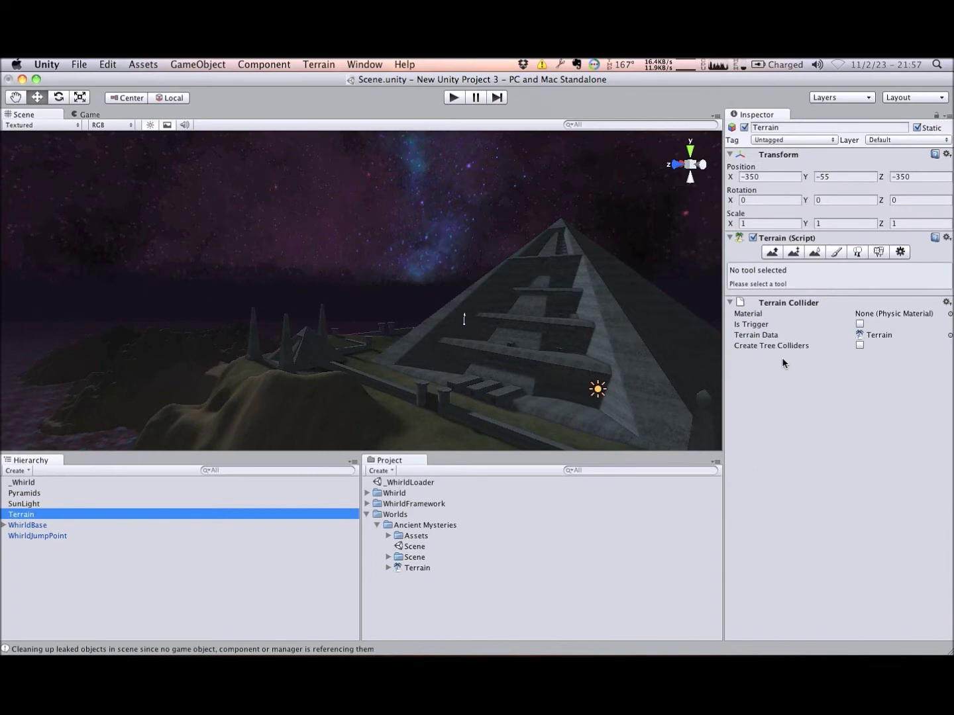
{"action": "left_click", "coordinate": [935, 237]}
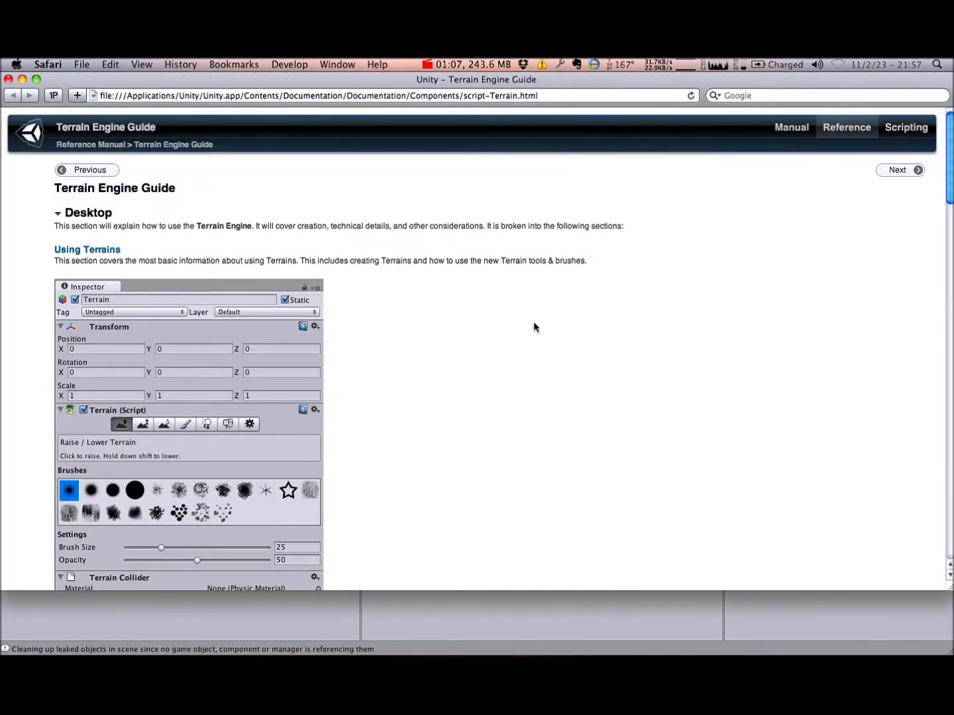
- Read down the Terrain Engine Guide page, then quit Safari to return to Unity
{"action": "scroll", "coordinate": [428, 355], "scroll_direction": "down", "scroll_amount": 15}
{"action": "scroll", "coordinate": [428, 354], "scroll_direction": "down", "scroll_amount": 20}
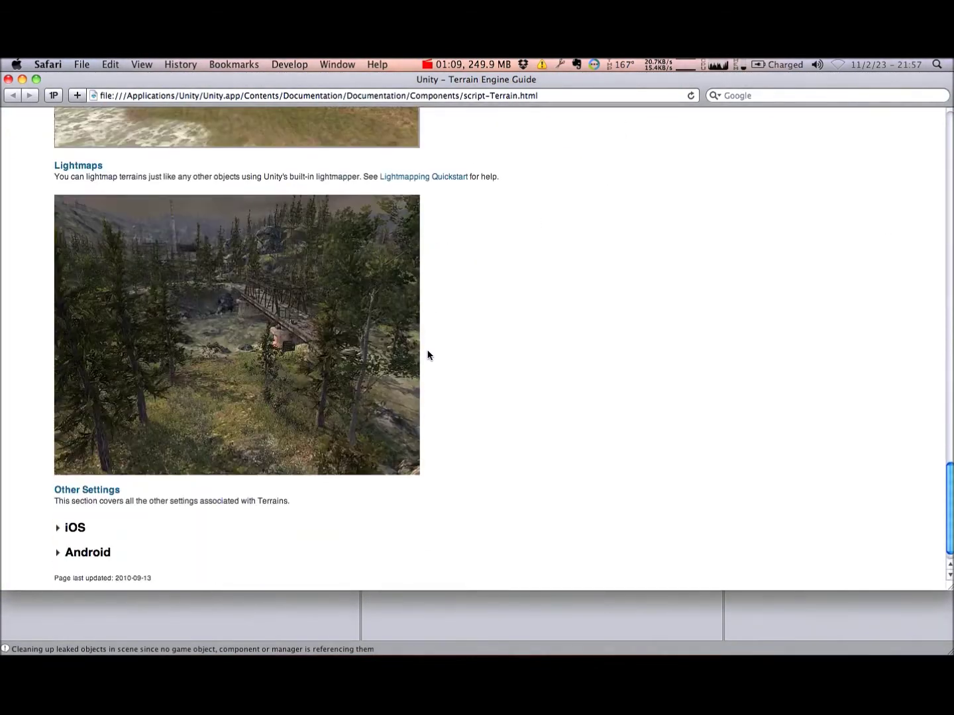
{"action": "left_click", "coordinate": [572, 317]}
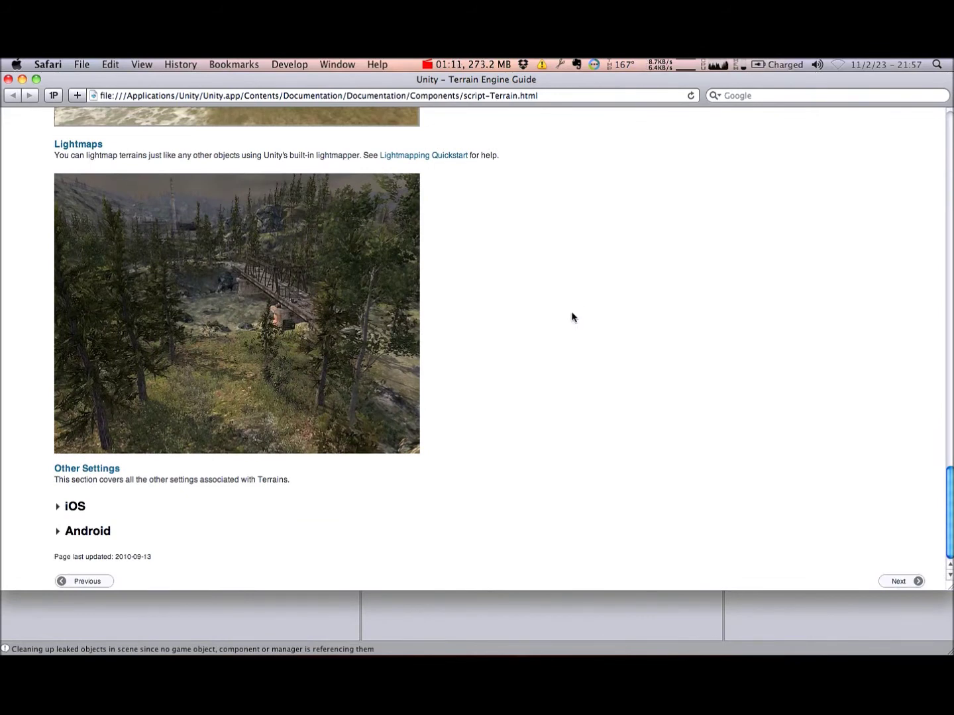
{"action": "key", "text": "super+q"}
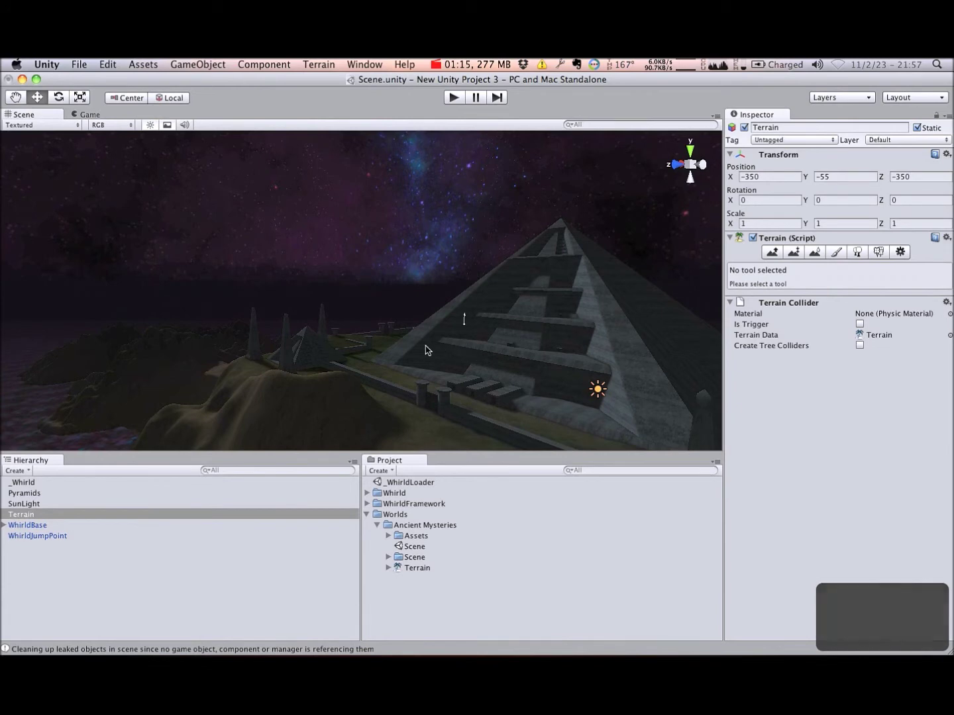
- Browse the Whirld Resources prefabs and review the WhirldJumpPoint's jump settings
{"action": "left_click", "coordinate": [43, 526]}
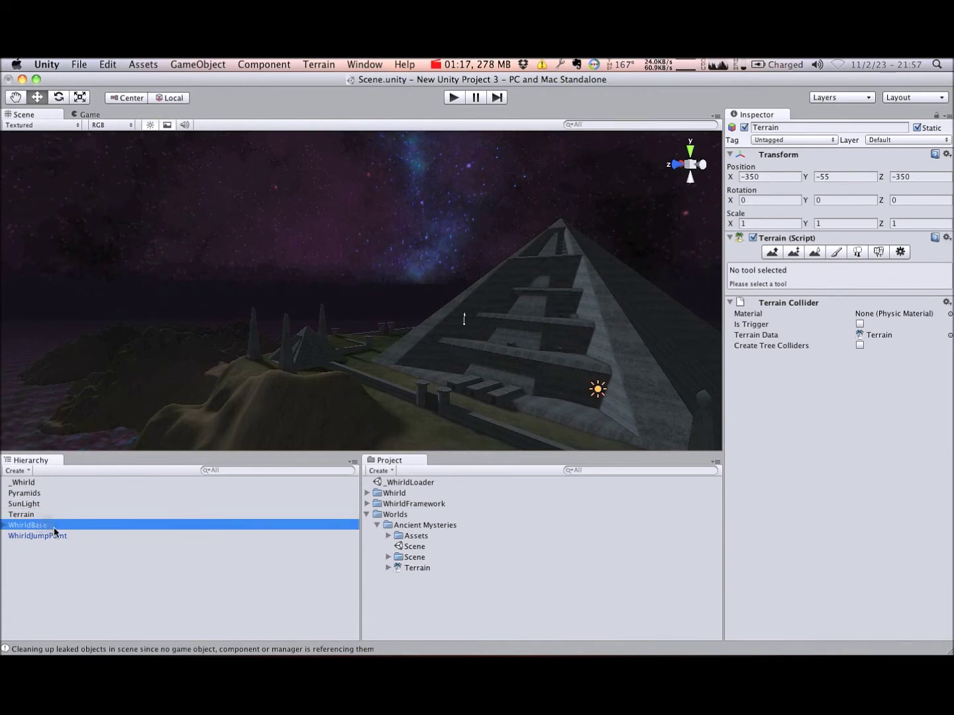
{"action": "left_click", "coordinate": [65, 537]}
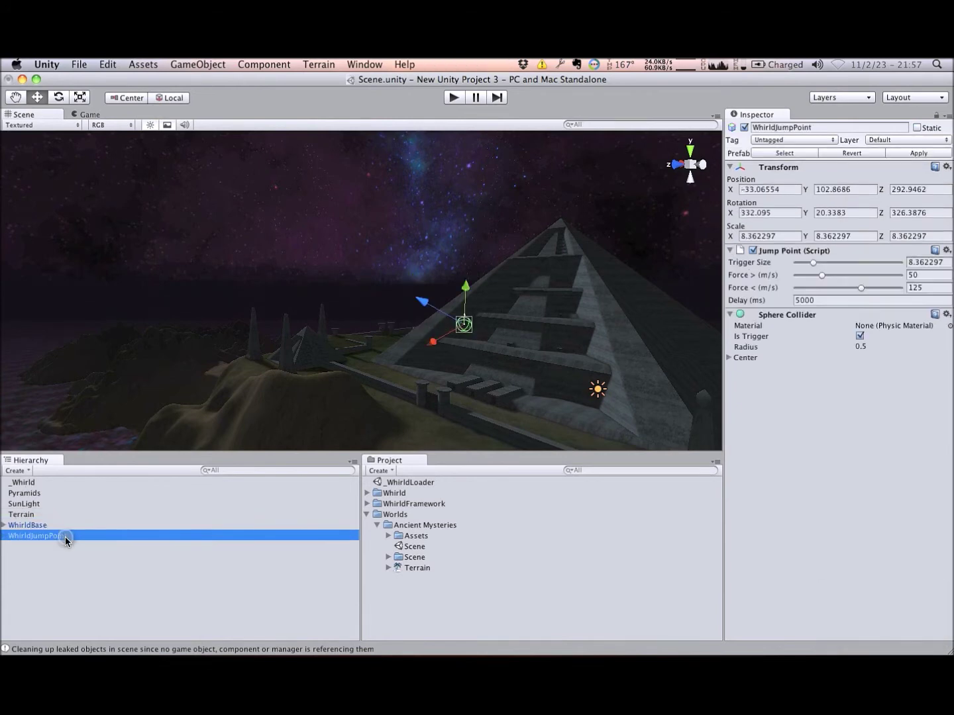
{"action": "left_click", "coordinate": [24, 485]}
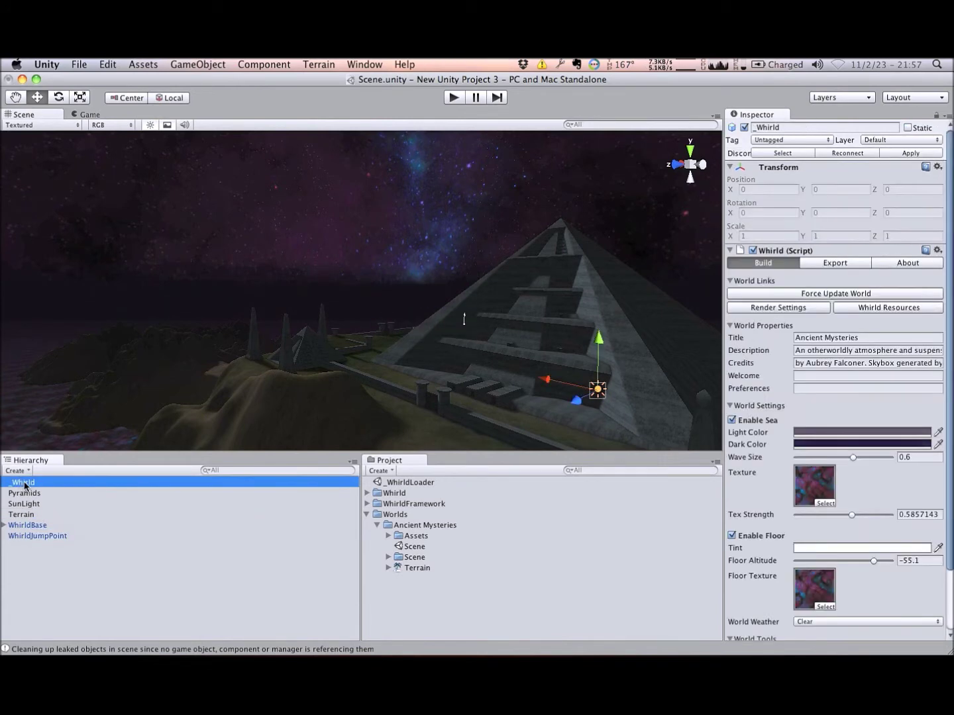
{"action": "left_click", "coordinate": [888, 307]}
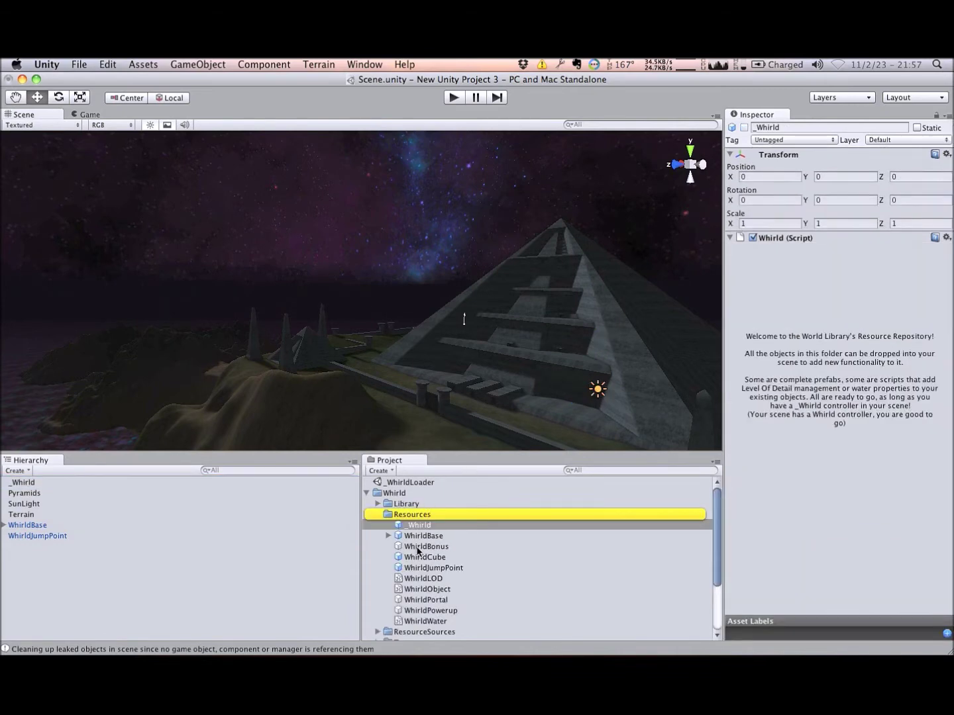
{"action": "scroll", "coordinate": [418, 550], "scroll_direction": "down", "scroll_amount": 3}
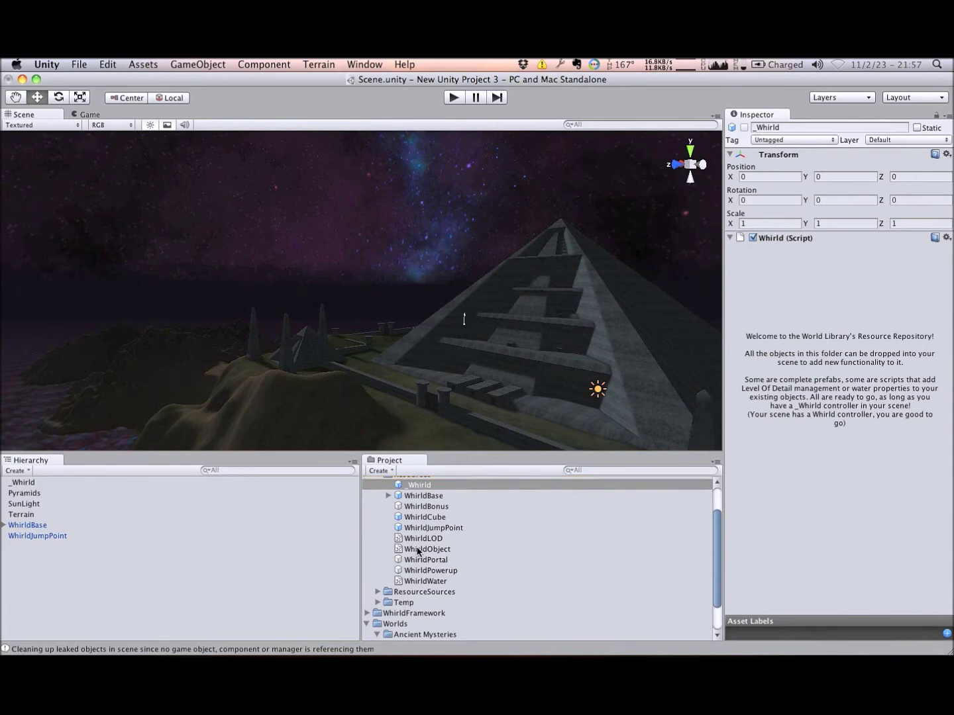
{"action": "left_click", "coordinate": [35, 536]}
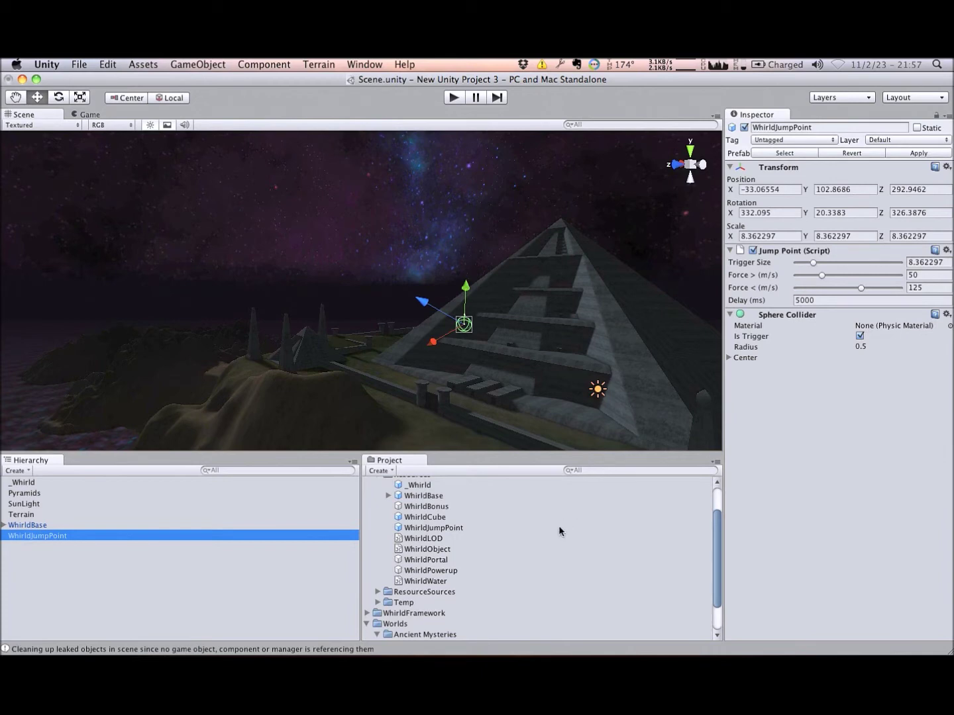
{"action": "scroll", "coordinate": [559, 528], "scroll_direction": "up", "scroll_amount": 2}
- Open the _WhirldLoader scene without saving the pyramid scene, then bring up Build Settings
{"action": "double_click", "coordinate": [391, 486]}
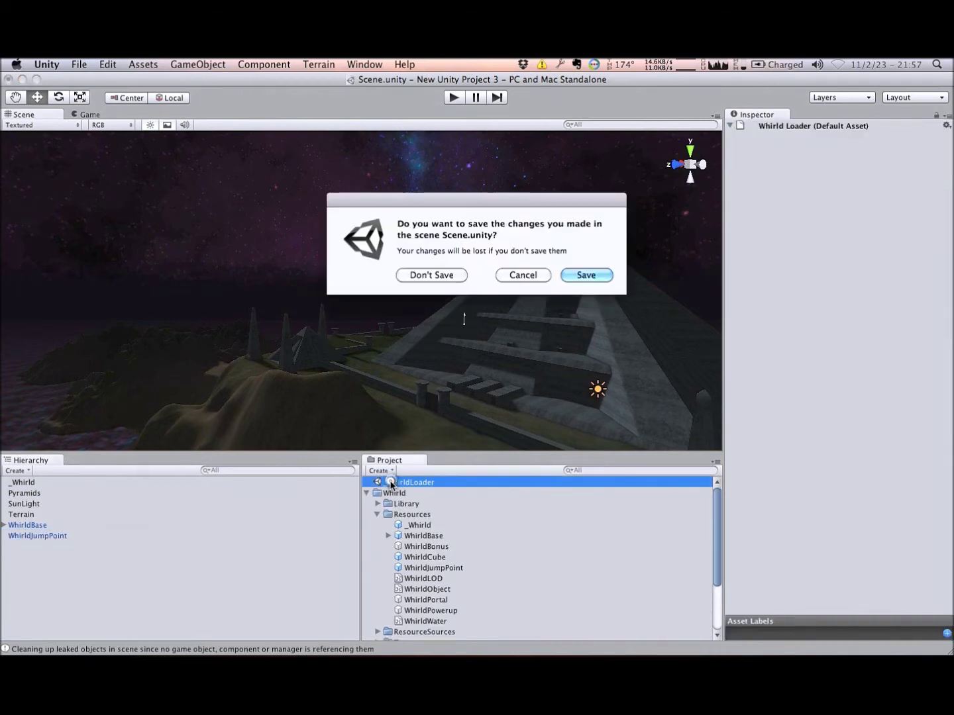
{"action": "left_click", "coordinate": [436, 279]}
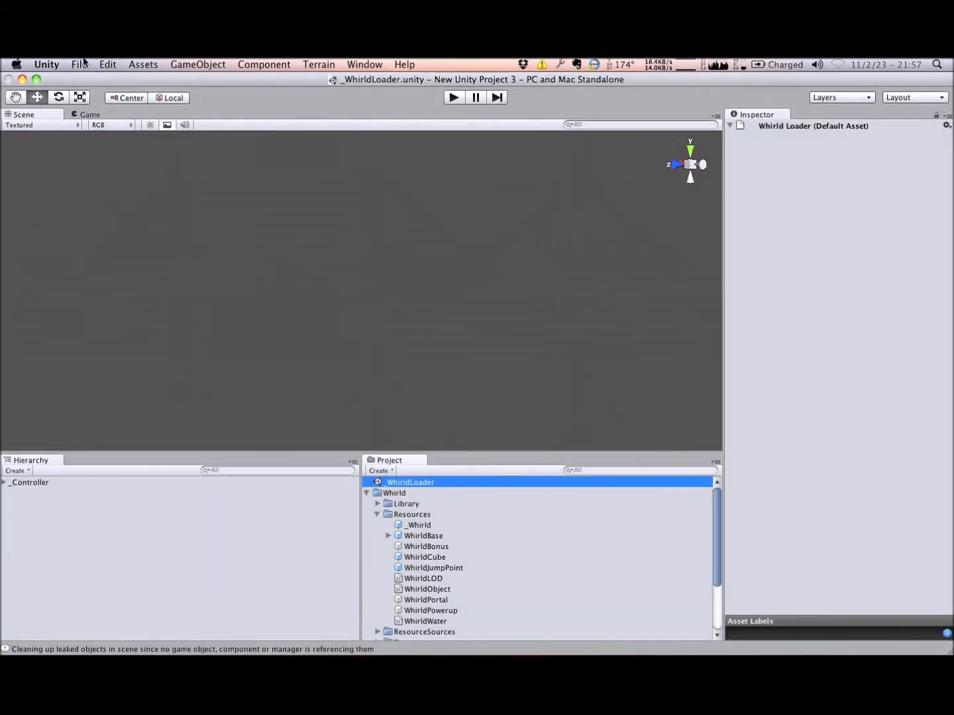
{"action": "left_click", "coordinate": [83, 63]}
{"action": "left_click", "coordinate": [111, 195]}
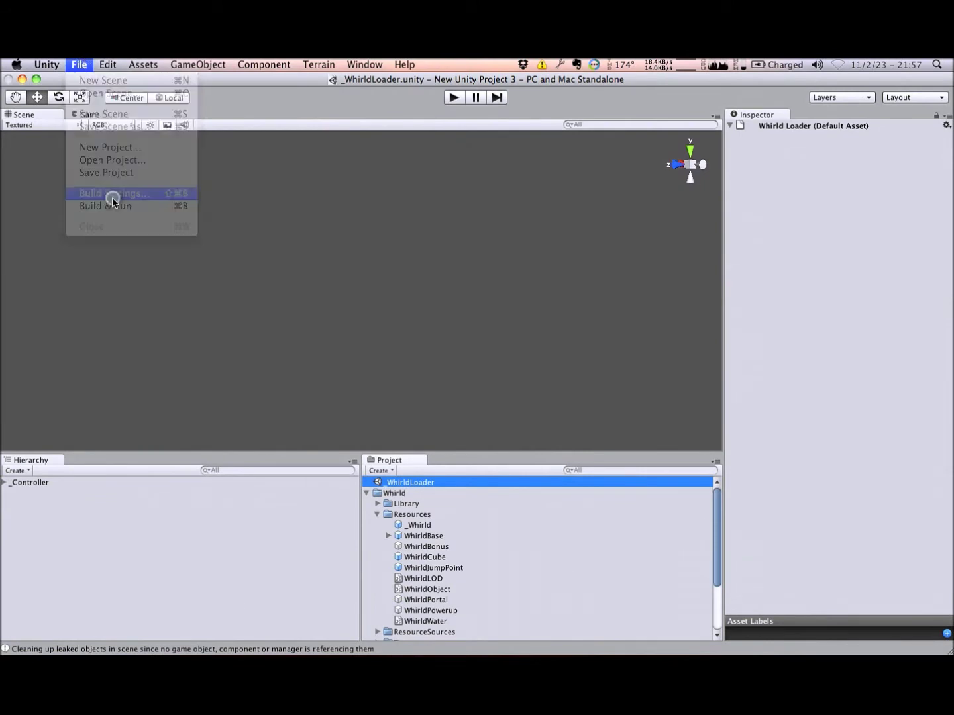
- Add _WhirldLoader and Ancient Mysteries/Scene to Scenes In Build, then enter play mode
{"action": "left_click_drag", "start_coordinate": [400, 483], "coordinate": [265, 199]}
{"action": "scroll", "coordinate": [510, 534], "scroll_direction": "down", "scroll_amount": 5}
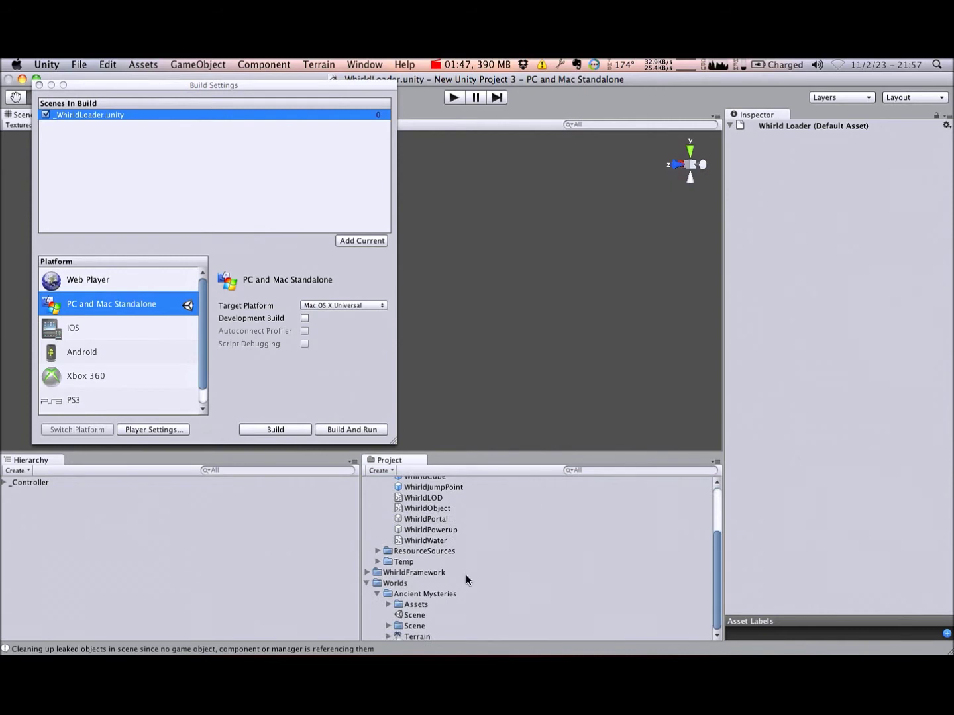
{"action": "left_click", "coordinate": [406, 616]}
{"action": "left_click_drag", "start_coordinate": [406, 616], "coordinate": [178, 176]}
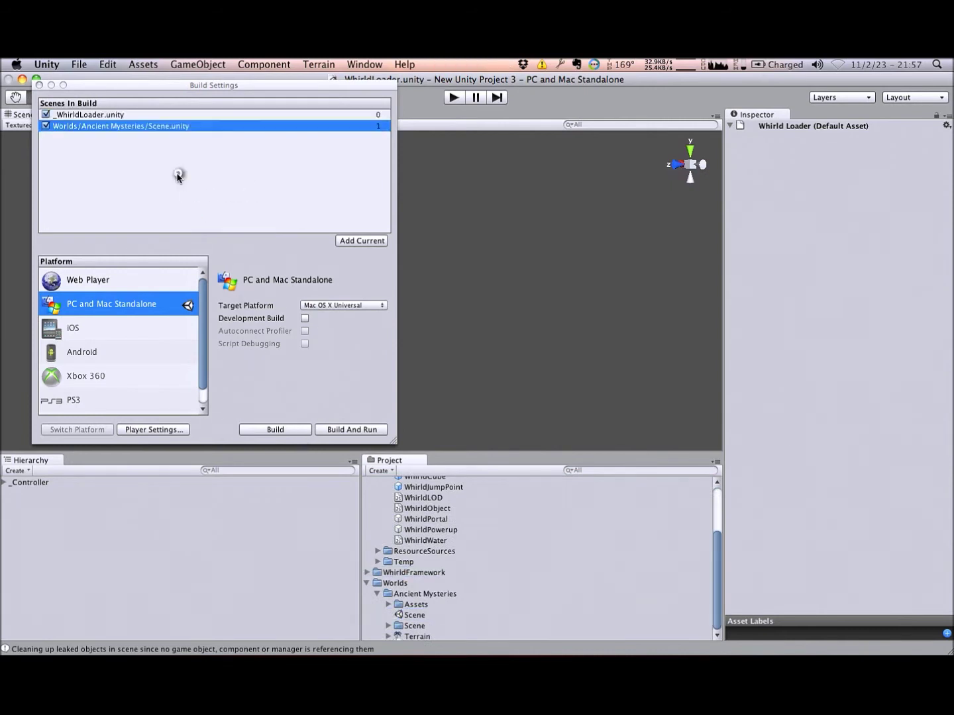
{"action": "left_click", "coordinate": [38, 85]}
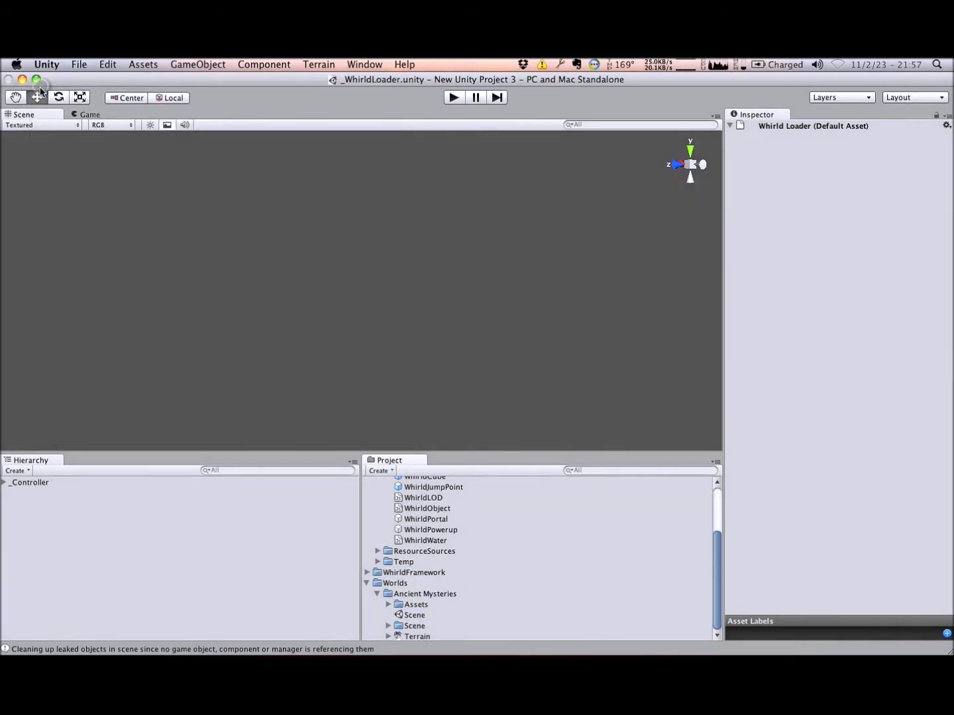
{"action": "left_click", "coordinate": [448, 98]}
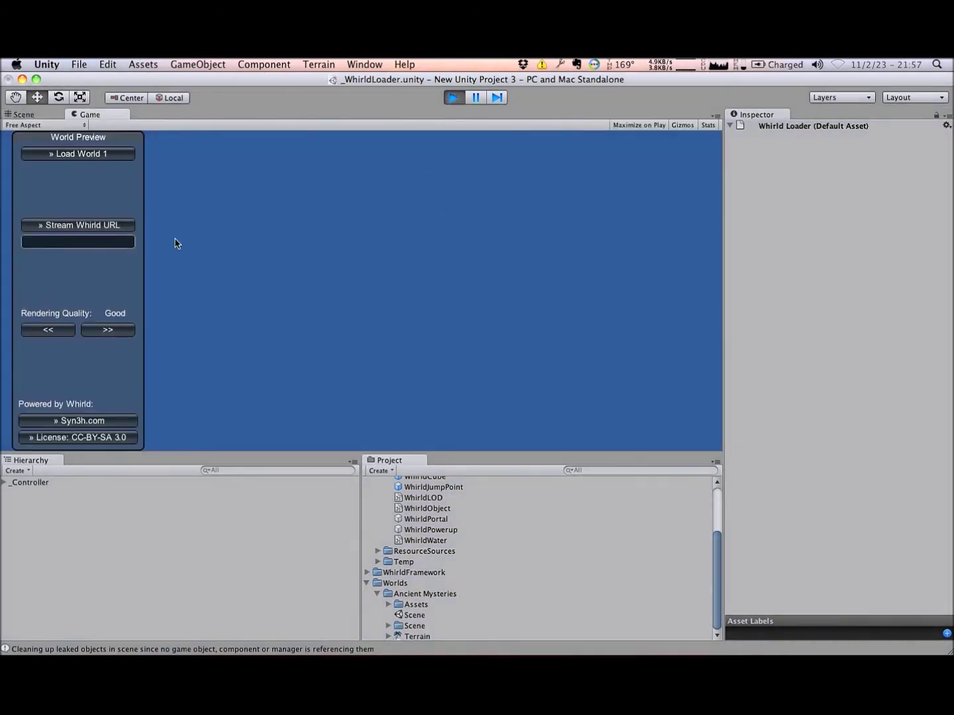
- Load World 1, drive the buggy, fly the Command Jet around the pyramids, then stop playing
{"action": "left_click", "coordinate": [46, 157]}
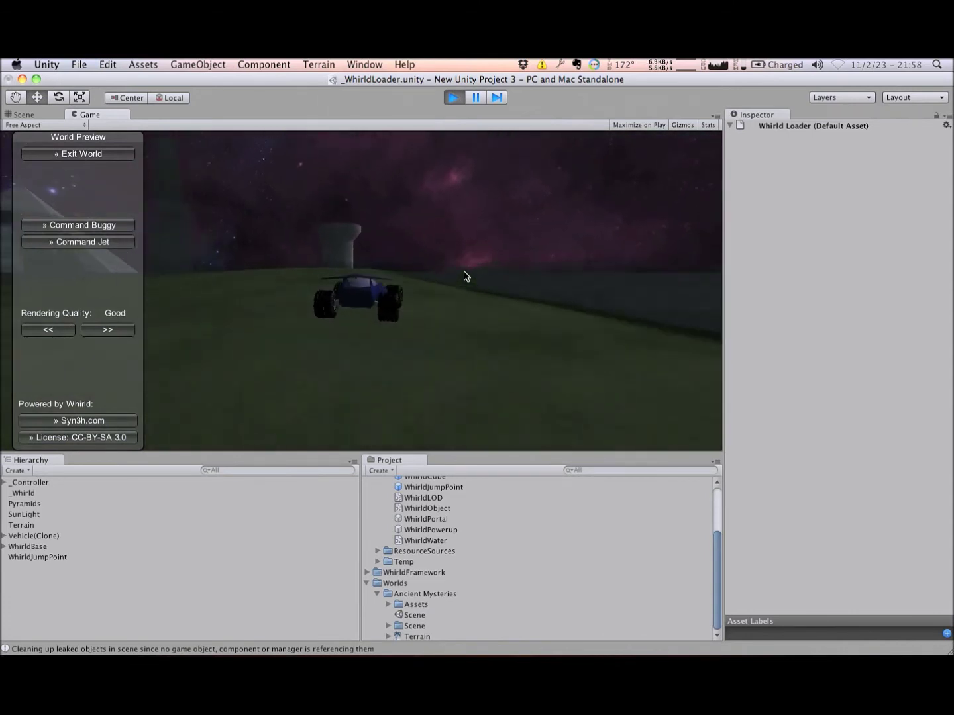
{"action": "key", "text": "Up"}
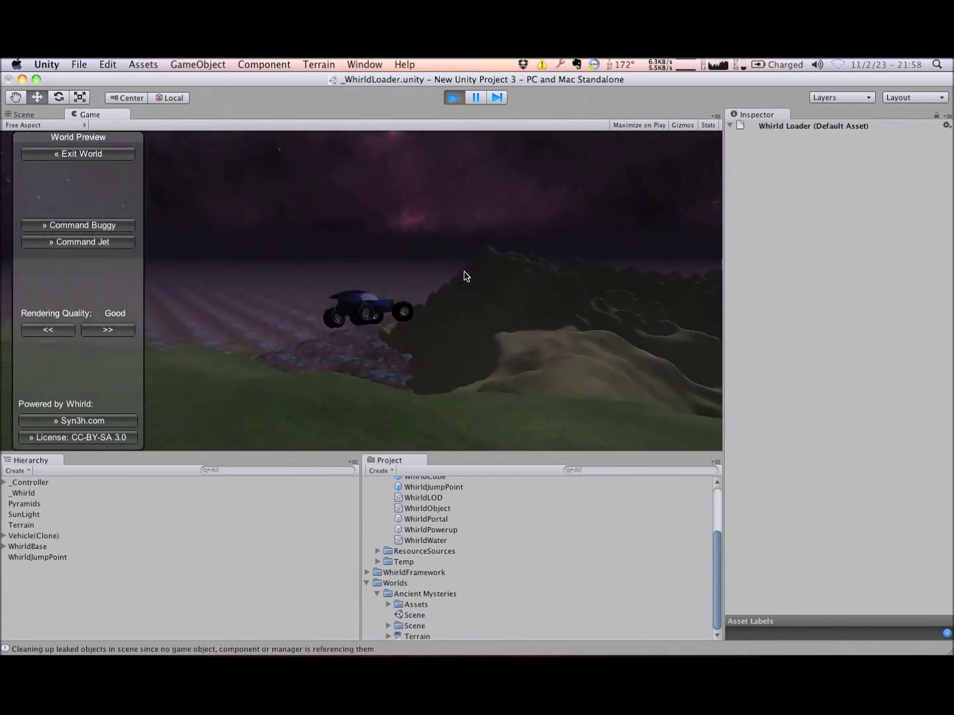
{"action": "left_click", "coordinate": [84, 242]}
{"action": "key", "text": "Up"}
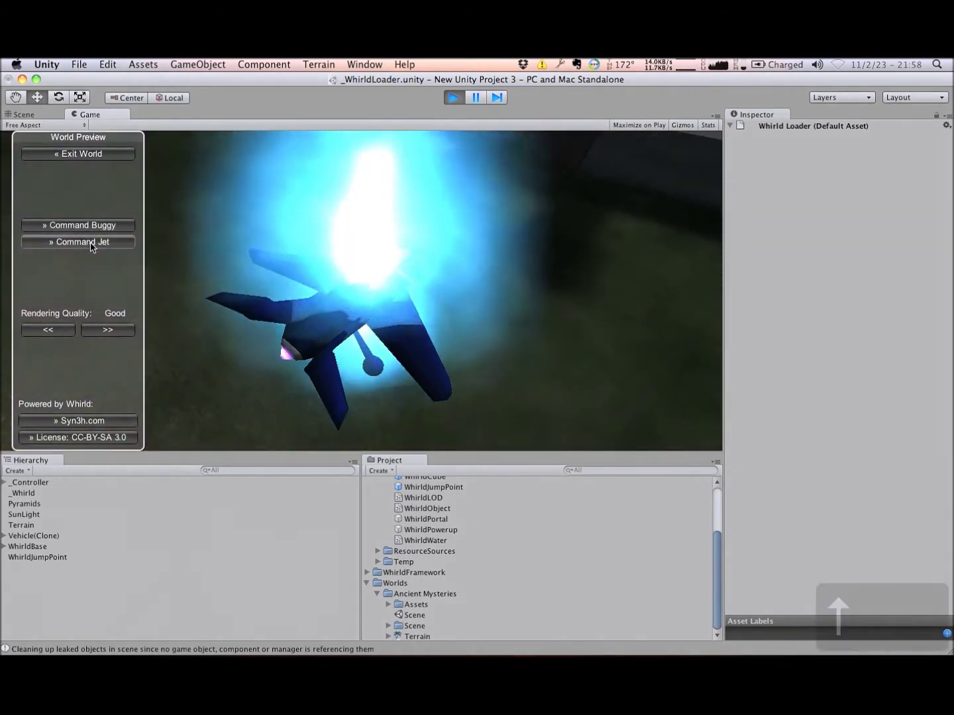
{"action": "key", "text": "Left"}
{"action": "key", "text": "Left"}
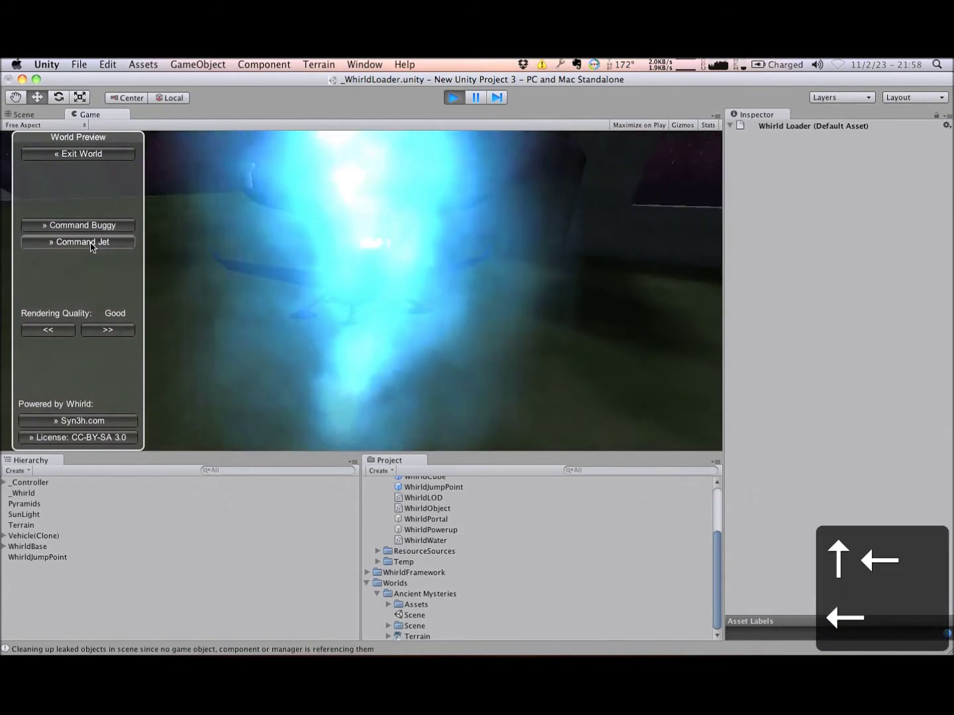
{"action": "key", "text": "shift+Down"}
{"action": "key", "text": "shift+Down"}
{"action": "key", "text": "shift+Down"}
{"action": "key", "text": "shift+Down"}
{"action": "key", "text": "shift+Right"}
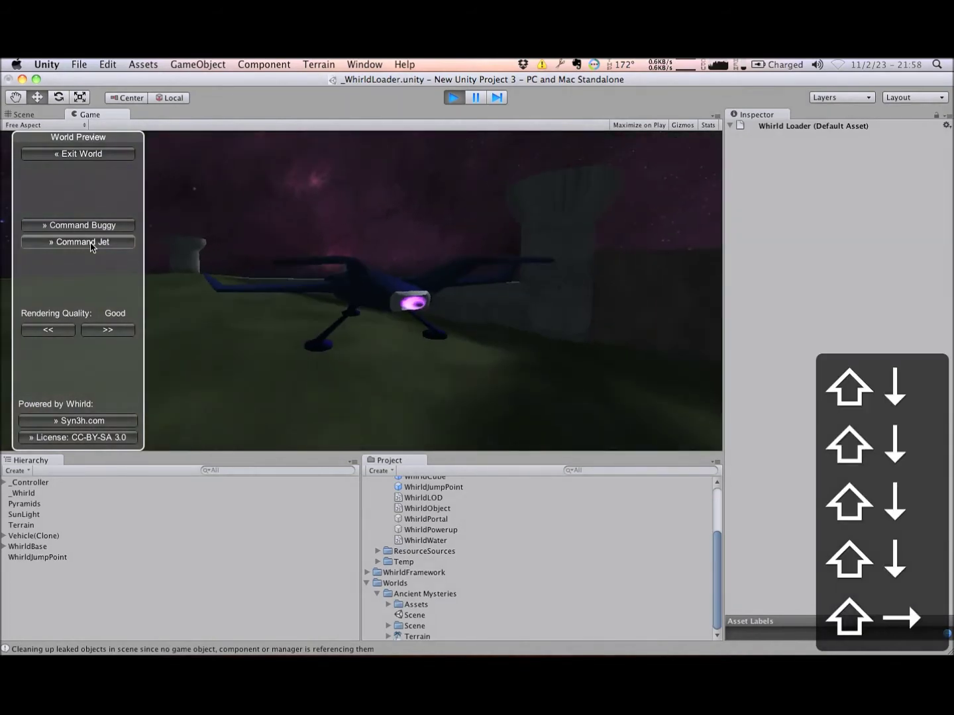
{"action": "key", "text": "shift+Right"}
{"action": "key", "text": "shift+Right"}
{"action": "key", "text": "shift+Right"}
{"action": "key", "text": "shift+Right"}
{"action": "key", "text": "shift+Left"}
{"action": "key", "text": "shift+Down"}
{"action": "key", "text": "shift+Left"}
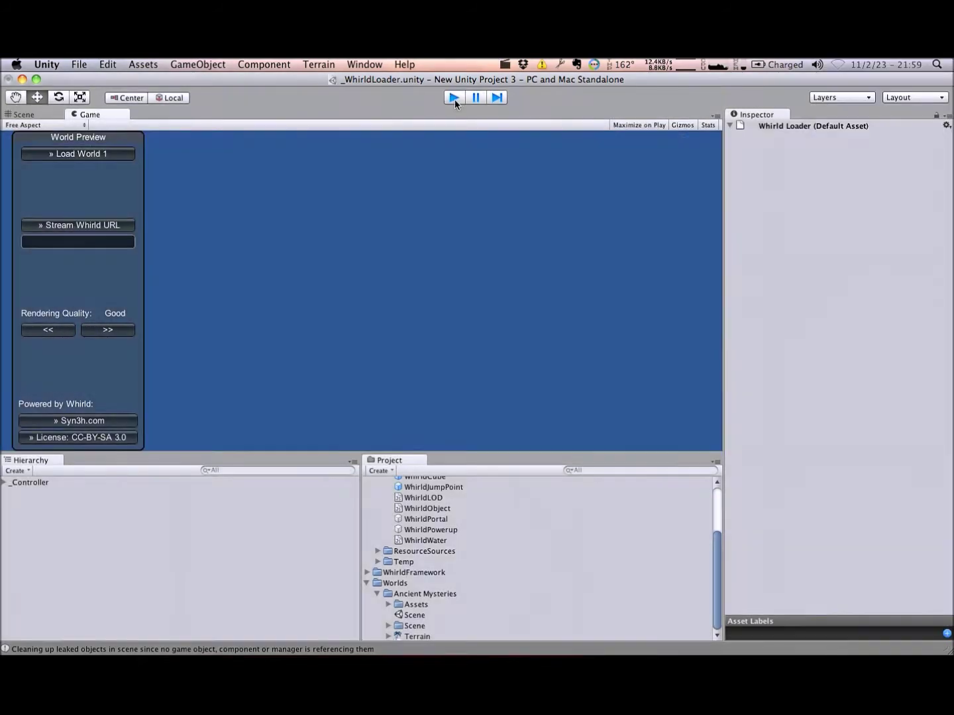
{"action": "left_click", "coordinate": [455, 98]}
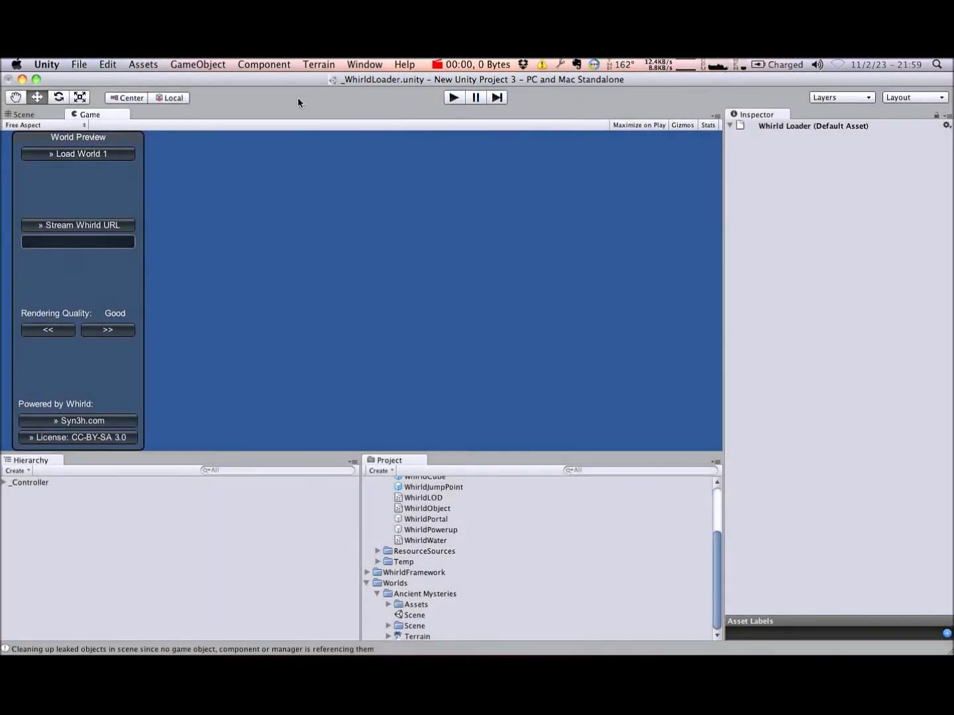
- Build a Web Player of both scenes to the Desktop named 'My Great Whirlds'
{"action": "left_click", "coordinate": [80, 64]}
{"action": "left_click", "coordinate": [122, 195]}
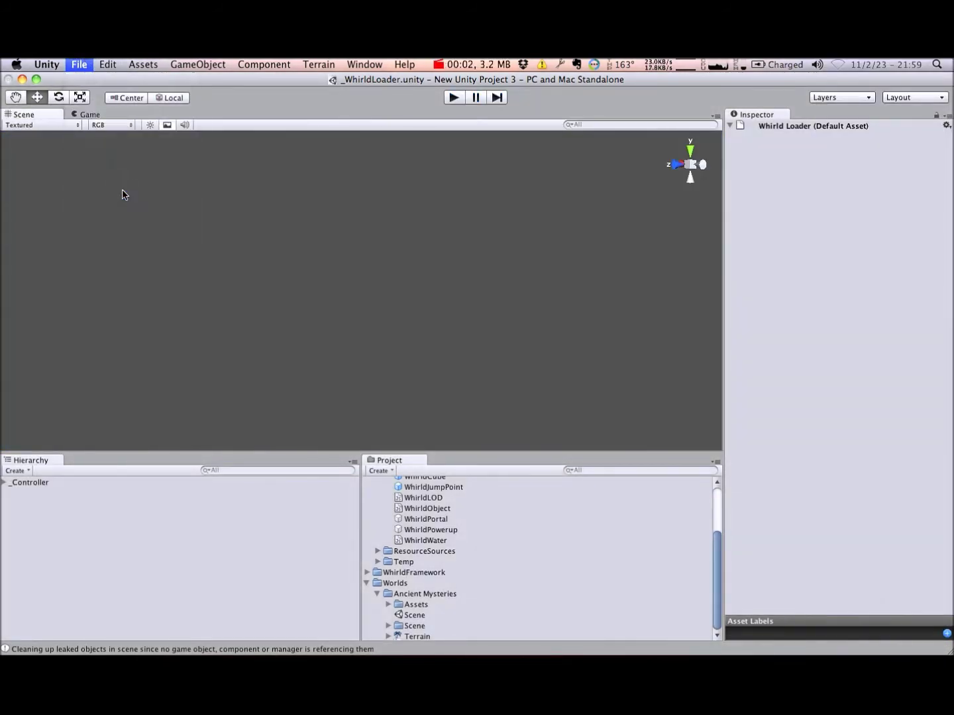
{"action": "left_click", "coordinate": [92, 280]}
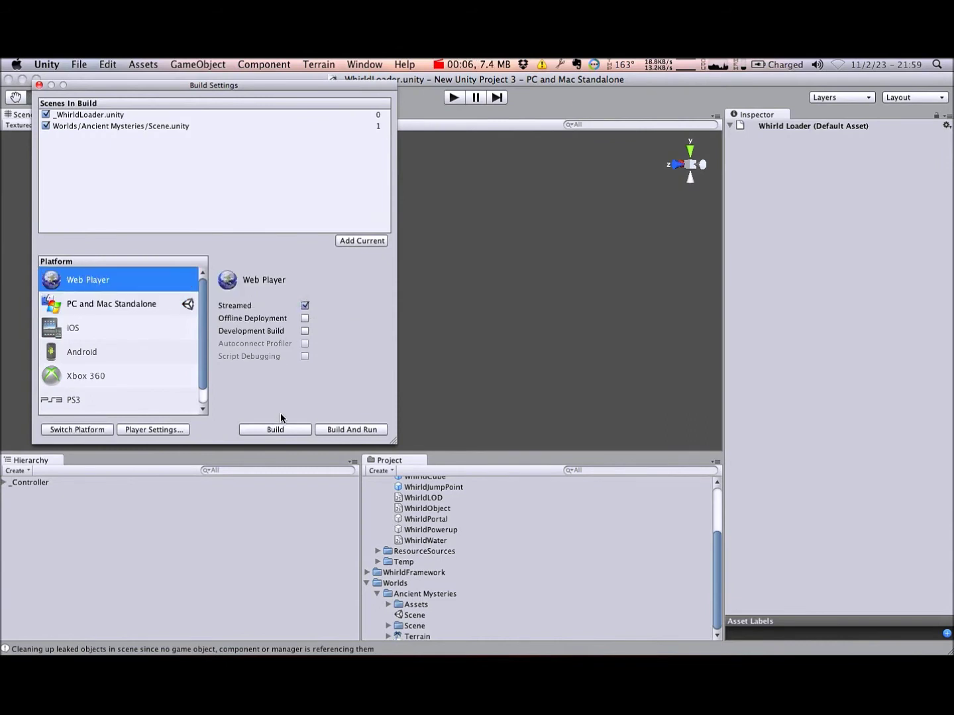
{"action": "left_click", "coordinate": [290, 432]}
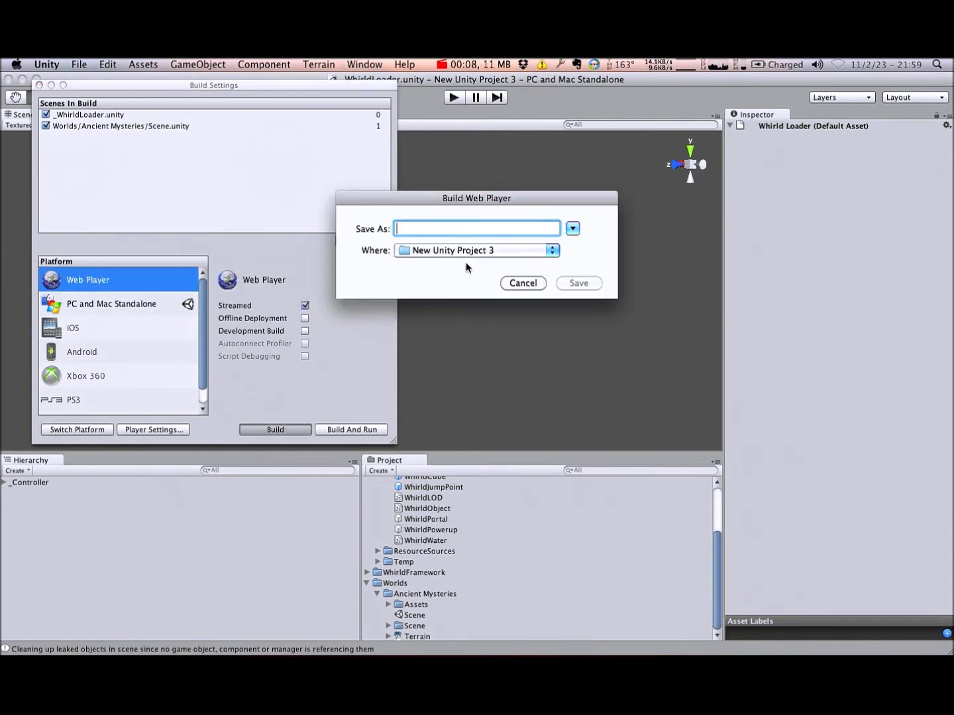
{"action": "left_click", "coordinate": [467, 251]}
{"action": "left_click", "coordinate": [440, 332]}
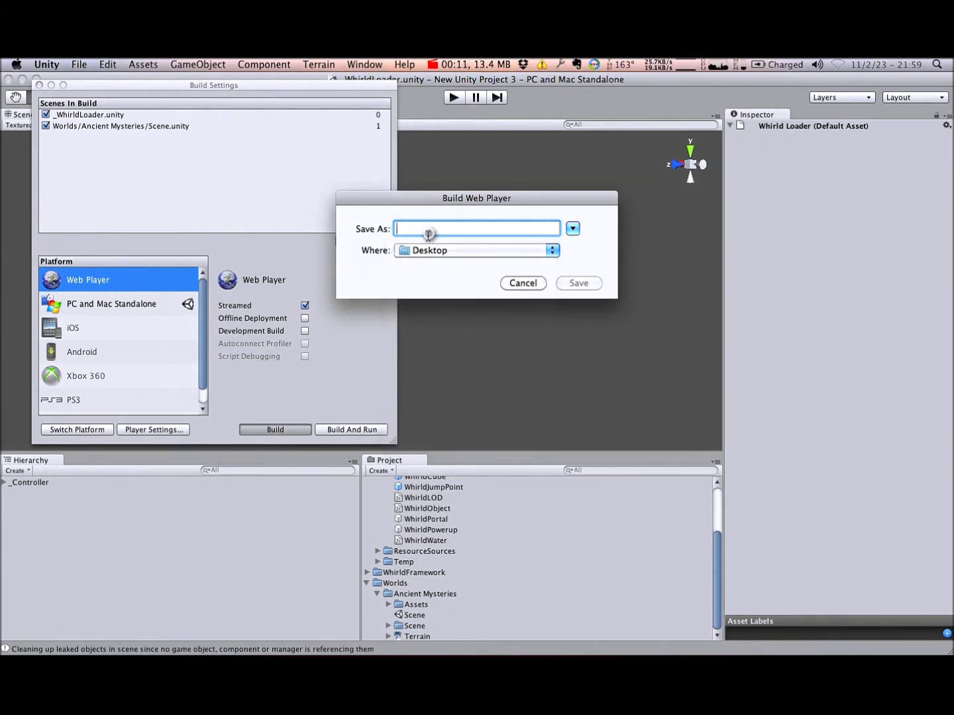
{"action": "type", "text": "My Great Whirlds"}
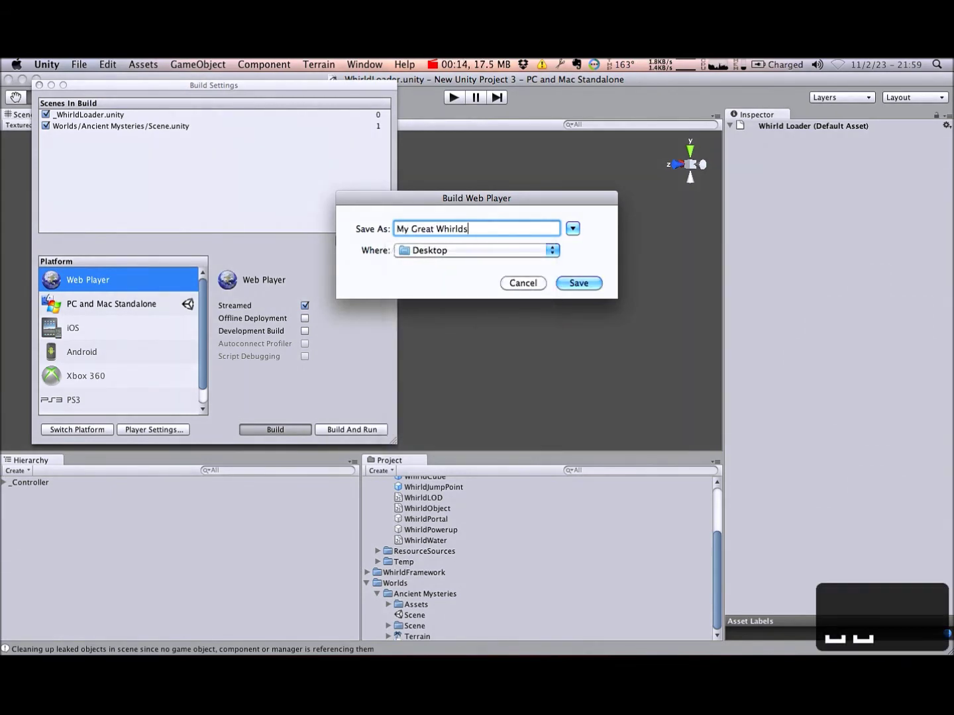
{"action": "key", "text": "Return"}
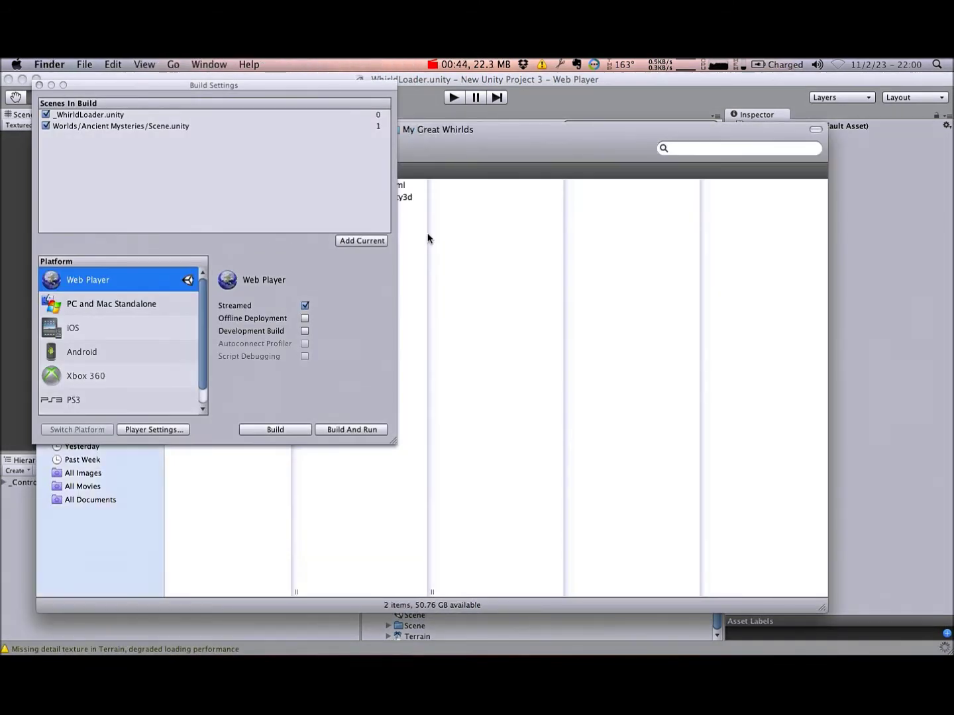
- Check the build folder's HTML and unity3d files, then close the Finder window
{"action": "left_click_drag", "start_coordinate": [493, 144], "coordinate": [659, 189]}
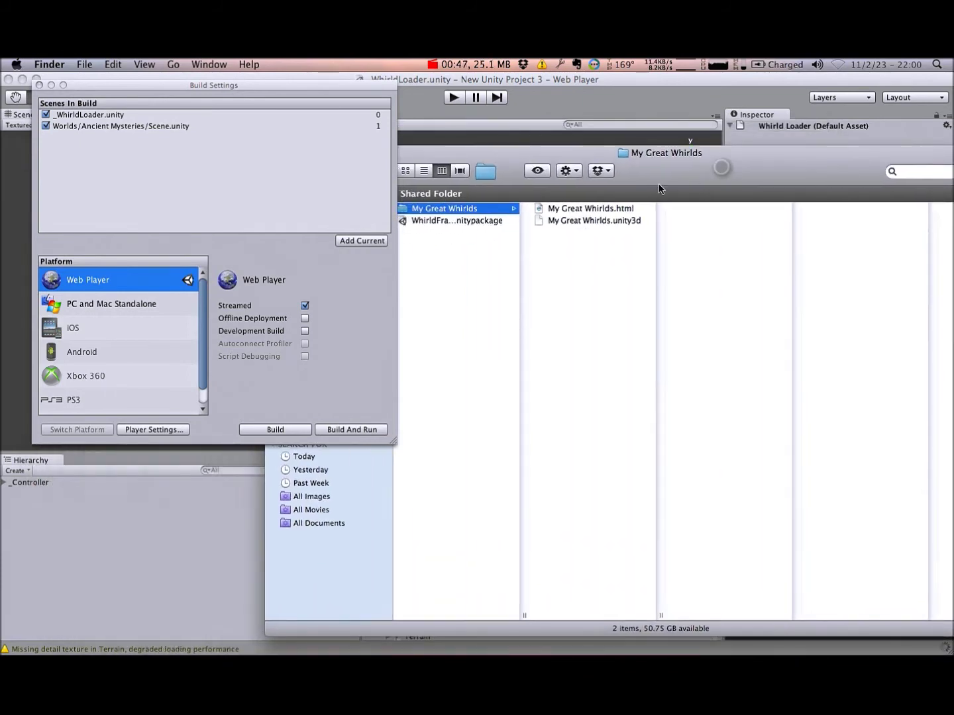
{"action": "left_click", "coordinate": [566, 211]}
{"action": "key", "text": "super+q"}
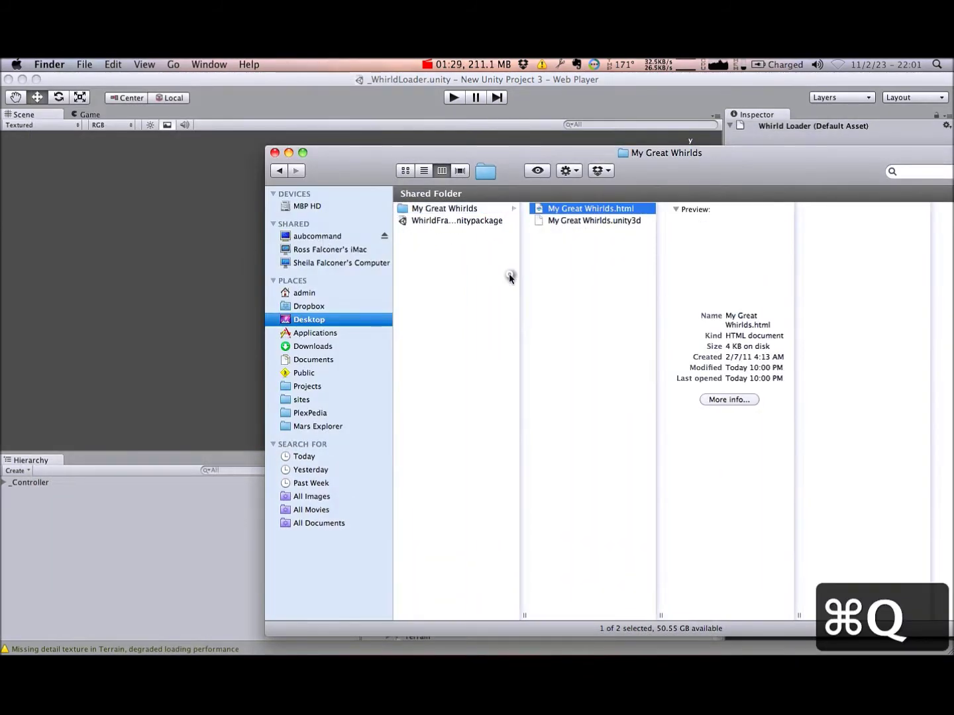
{"action": "key", "text": "super+w"}
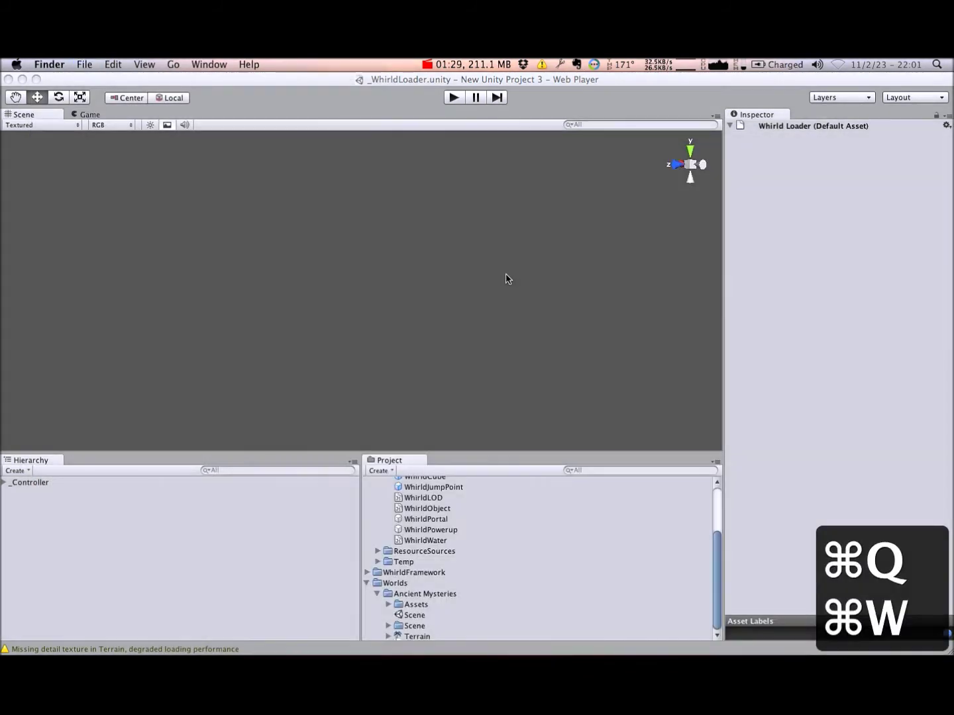
- Reopen the Ancient Mysteries Scene in Unity and select the _Whirld object
{"action": "left_click", "coordinate": [410, 616]}
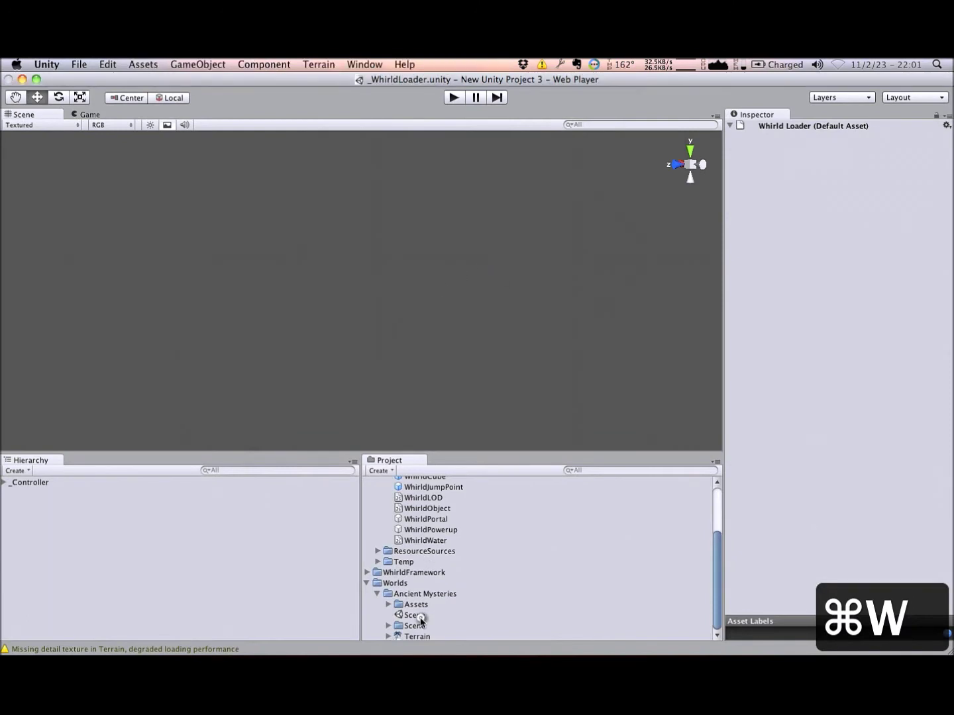
{"action": "left_click", "coordinate": [417, 618]}
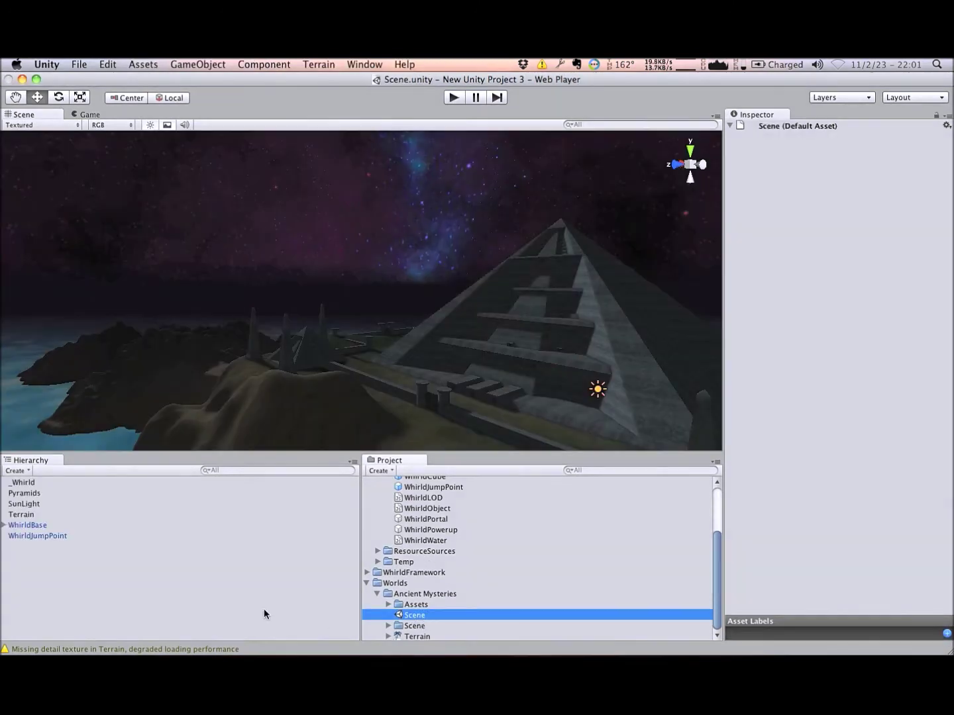
{"action": "left_click", "coordinate": [20, 483]}
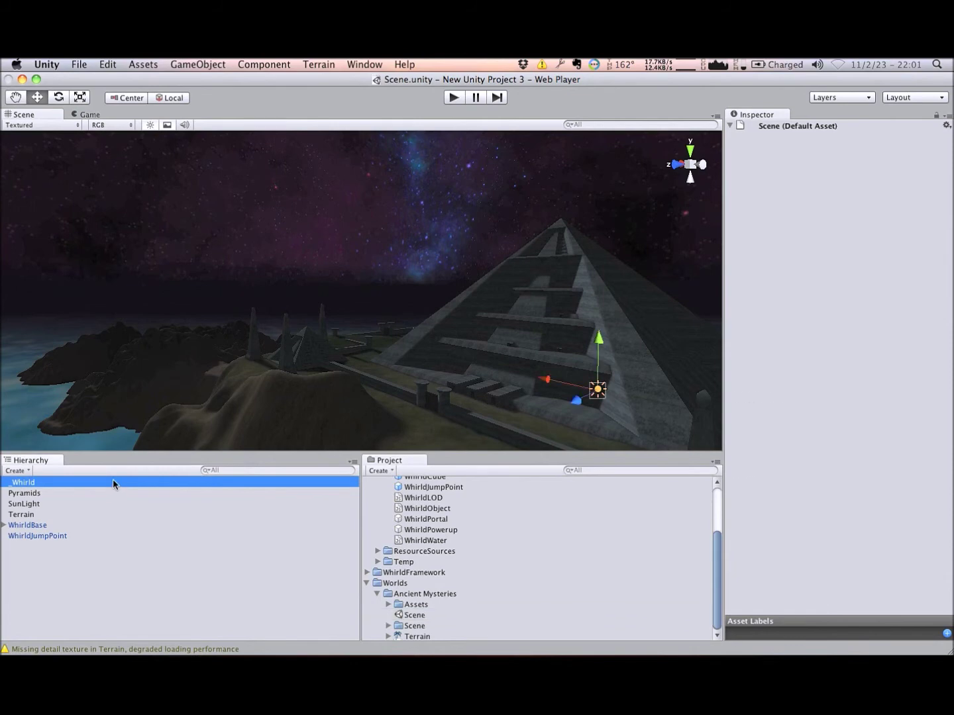
- Save Scene.unity and export the world via Package World as AncientMysteries on the Desktop
{"action": "left_click", "coordinate": [827, 266]}
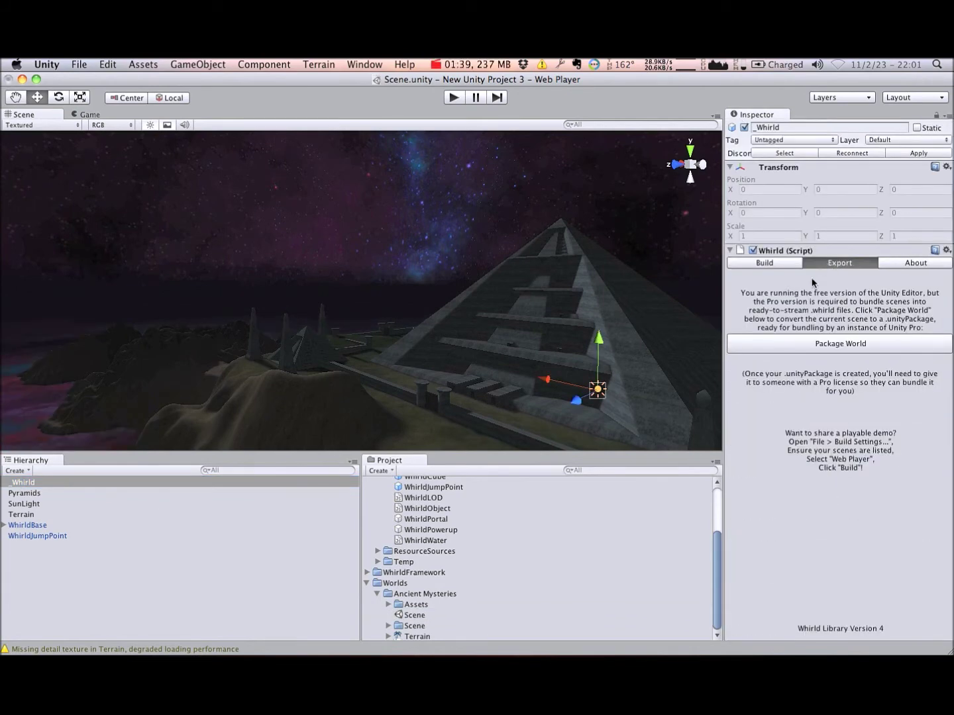
{"action": "left_click", "coordinate": [894, 351]}
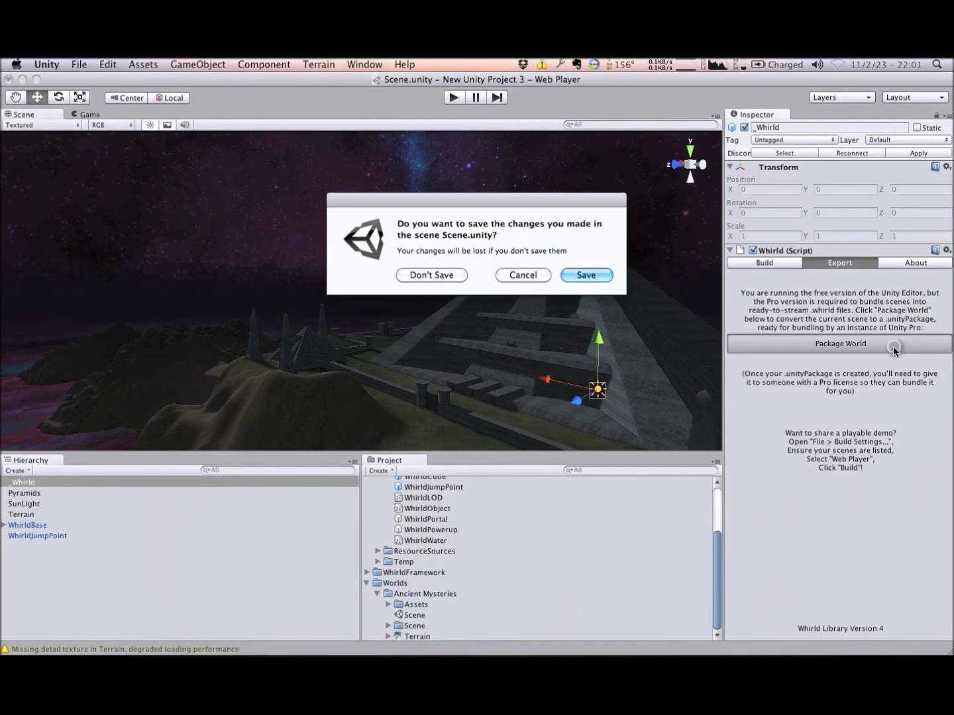
{"action": "left_click", "coordinate": [583, 276]}
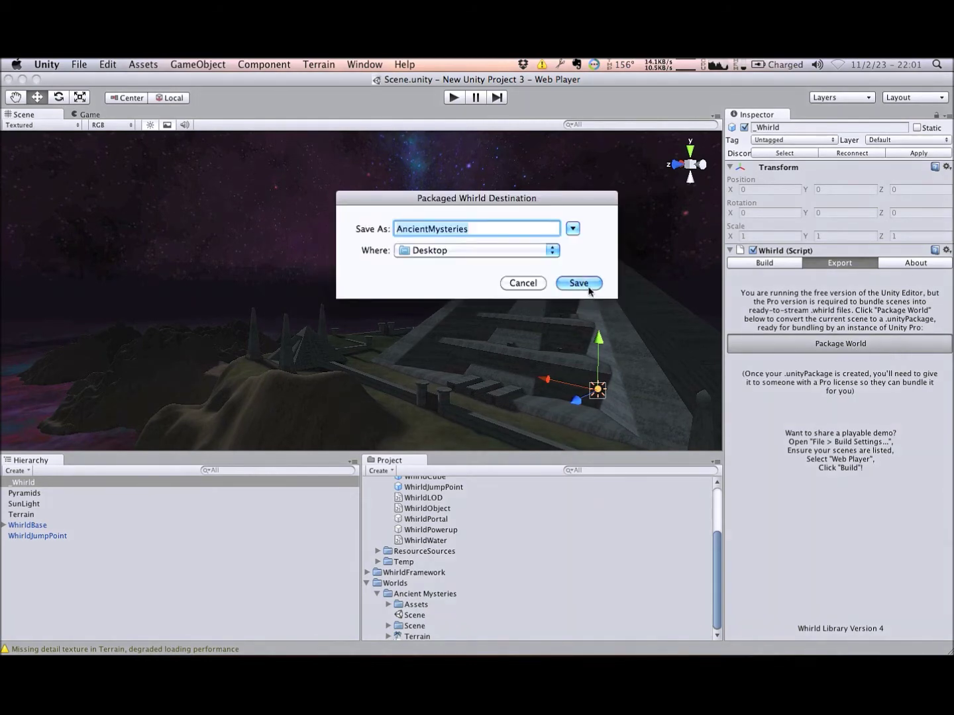
{"action": "left_click", "coordinate": [579, 283]}
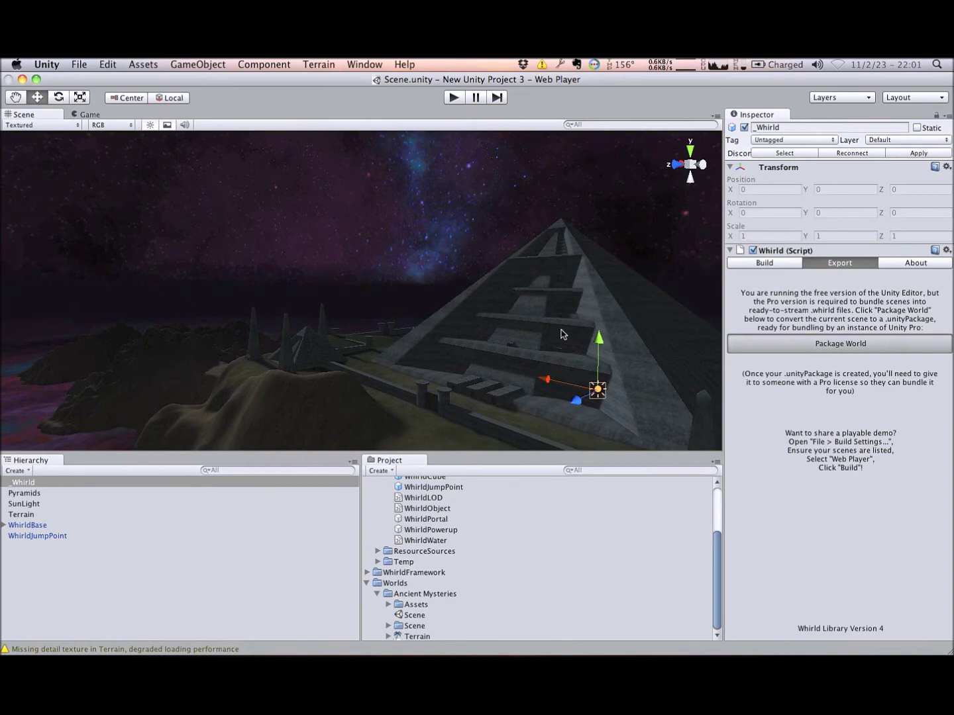
- Create a new empty Unity project from the project wizard
{"action": "key", "text": "super+h"}
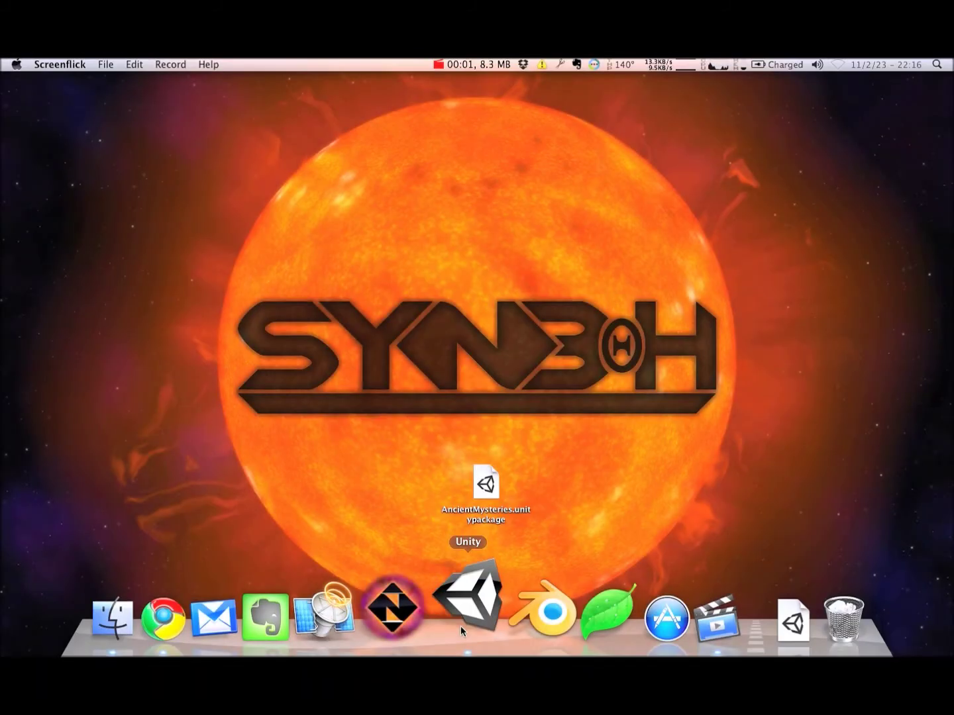
{"action": "left_click", "coordinate": [461, 626]}
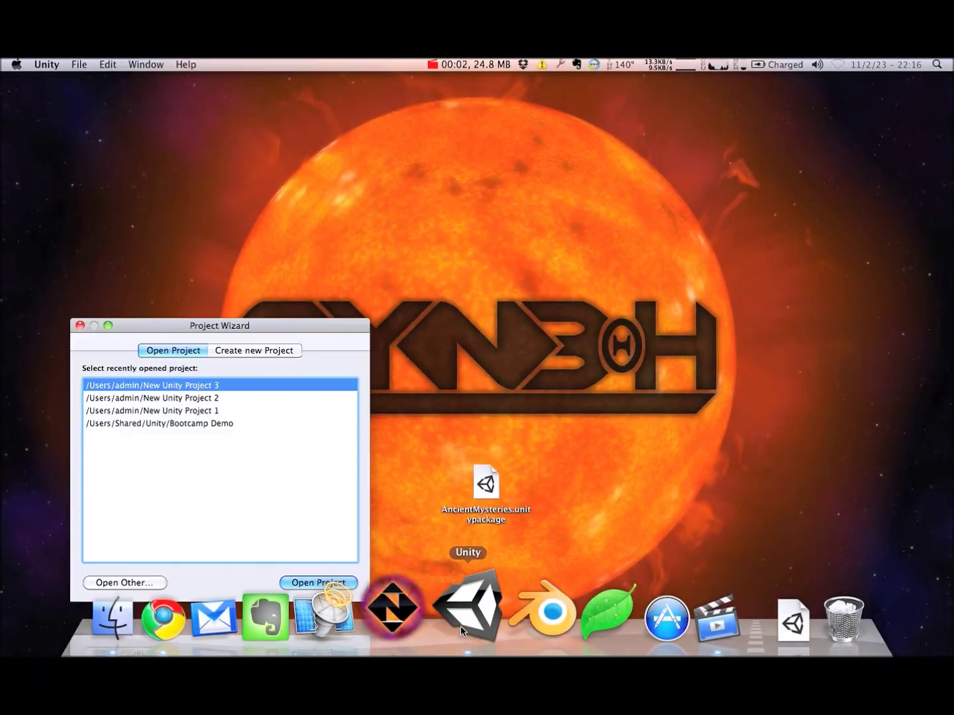
{"action": "left_click", "coordinate": [282, 349]}
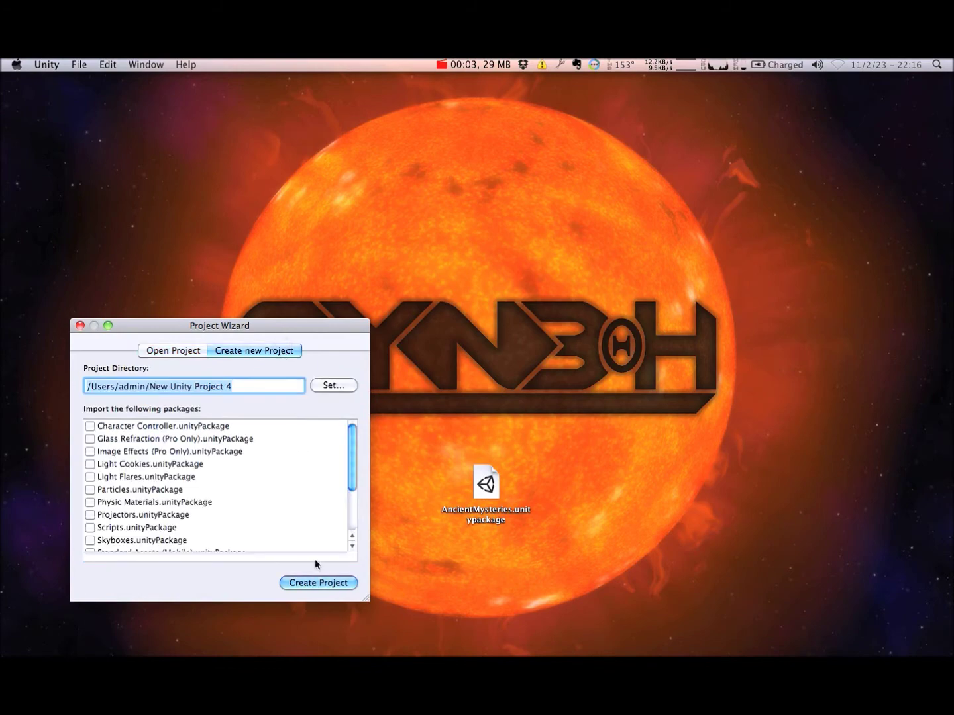
{"action": "left_click", "coordinate": [319, 583]}
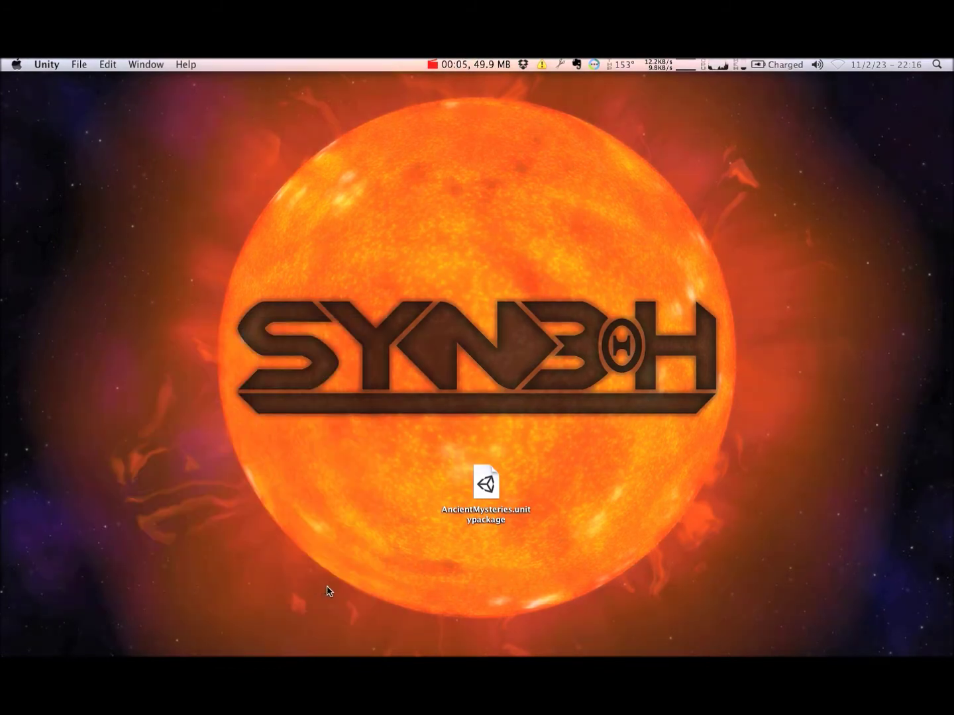
- Import all files from AncientMysteries.unitypackage on the Desktop into the new project
{"action": "key", "text": "super+h"}
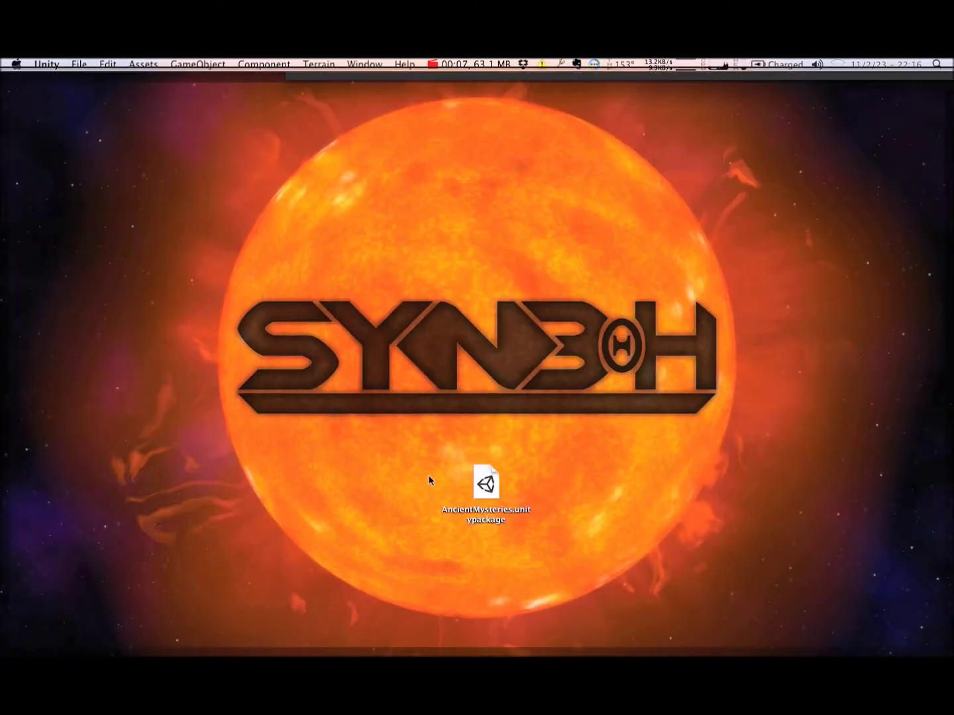
{"action": "left_click", "coordinate": [489, 481]}
{"action": "double_click", "coordinate": [490, 480]}
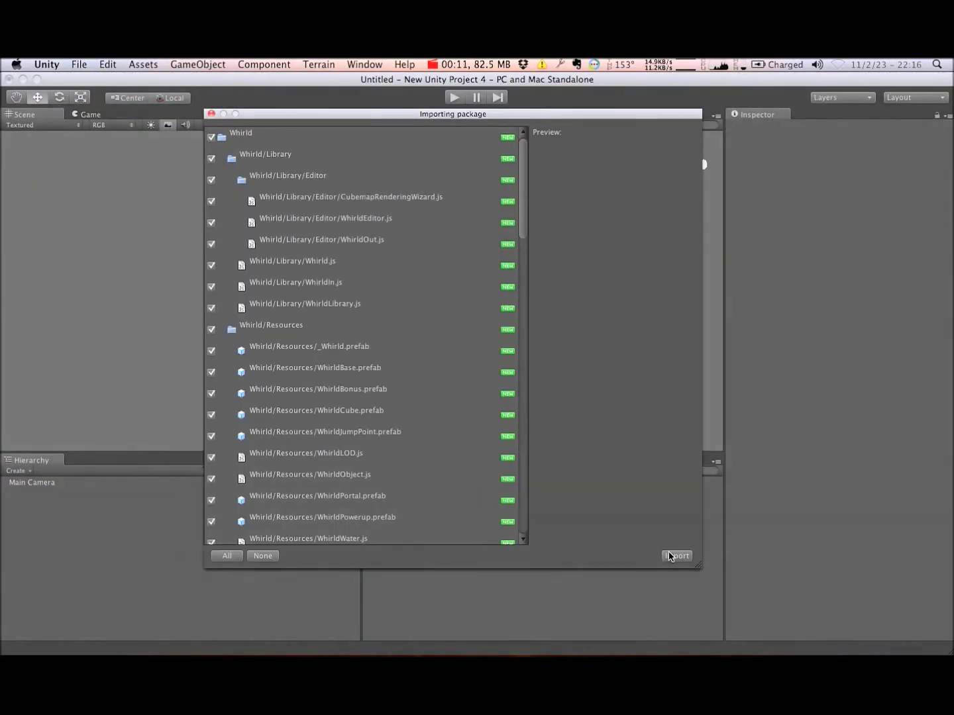
{"action": "left_click", "coordinate": [671, 557]}
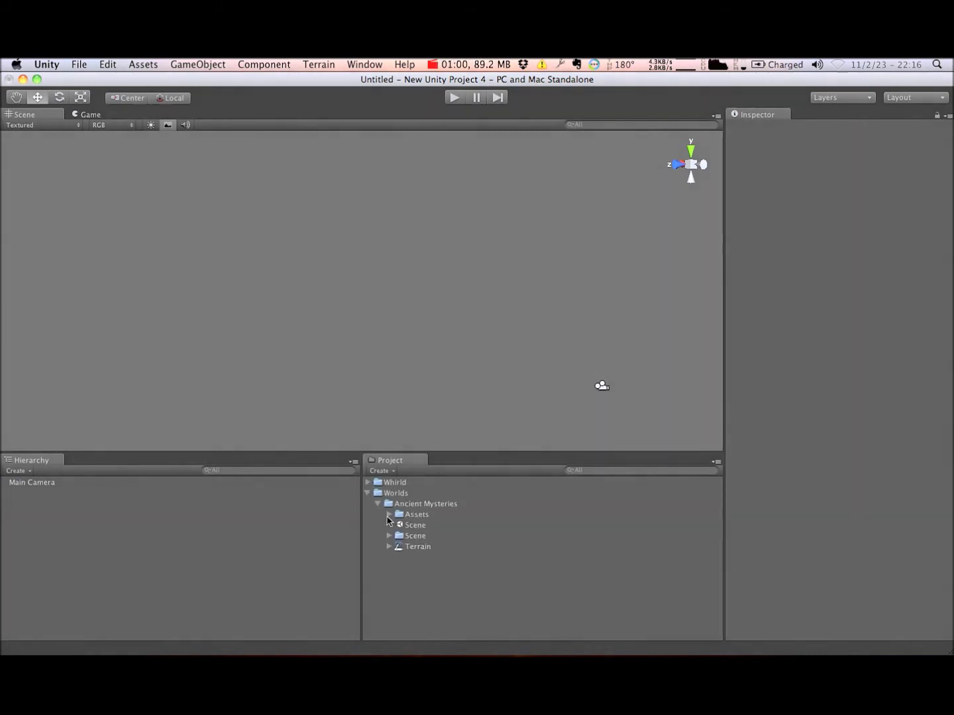
- Open the Ancient Mysteries Scene, discarding the untitled scene, and select _Whirld
{"action": "double_click", "coordinate": [416, 525]}
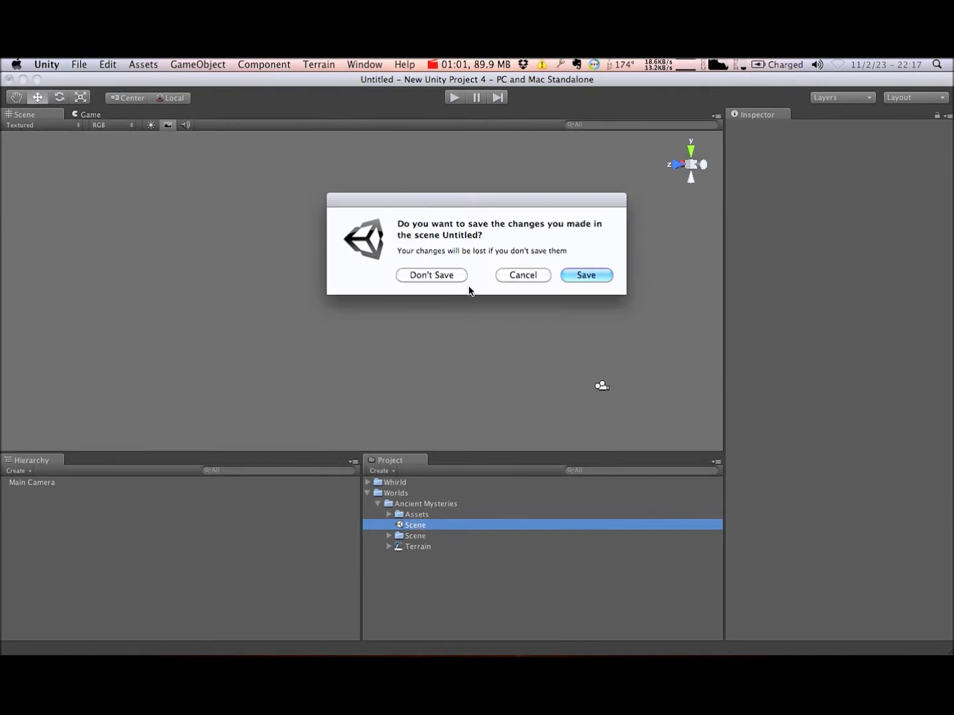
{"action": "left_click", "coordinate": [433, 275]}
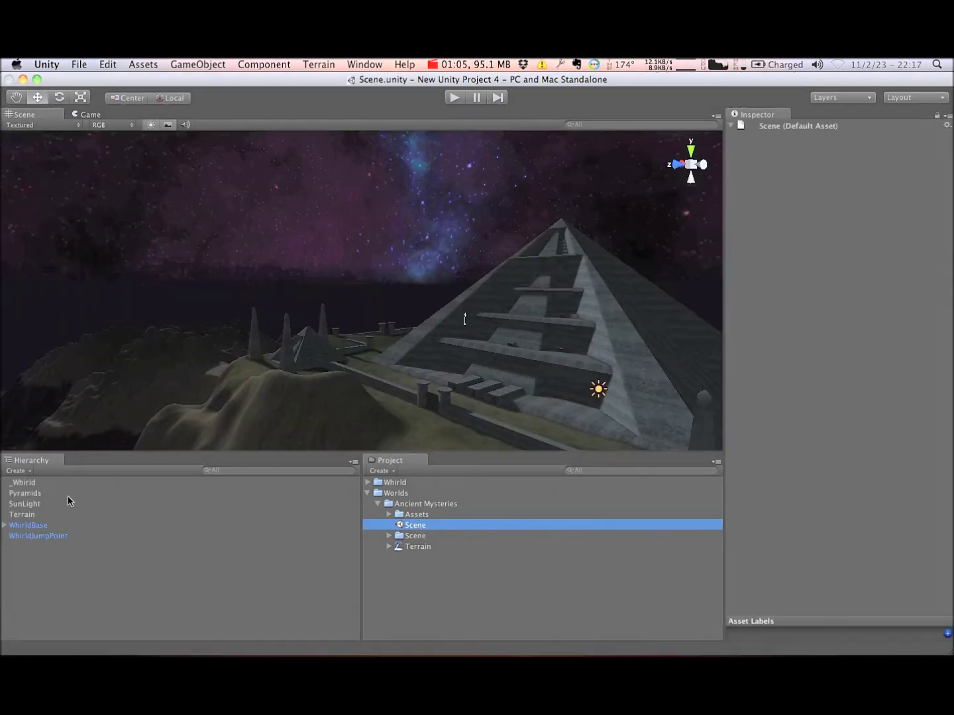
{"action": "left_click", "coordinate": [40, 487]}
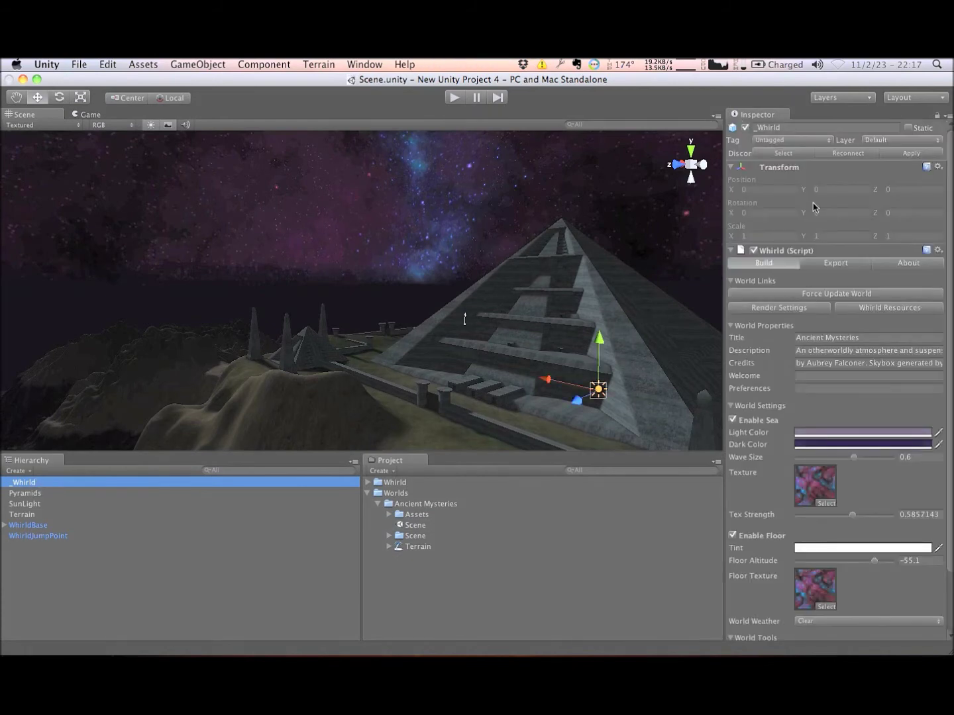
- Bundle the world as AncientMysteriesV1.whirld on the Desktop, then quit Unity without saving
{"action": "left_click", "coordinate": [838, 265]}
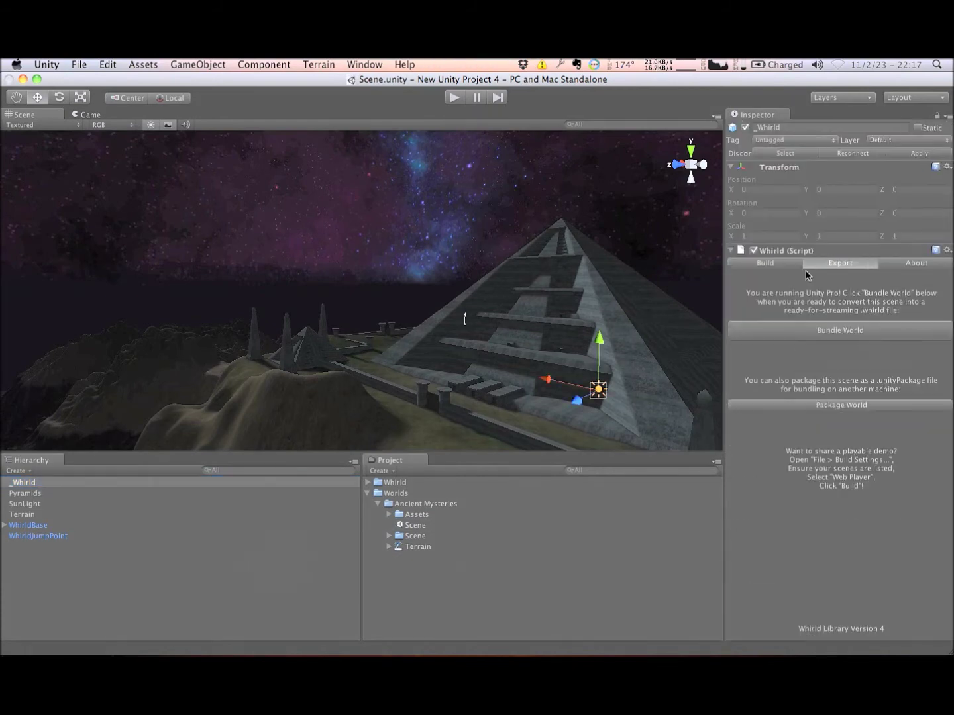
{"action": "left_click", "coordinate": [833, 330]}
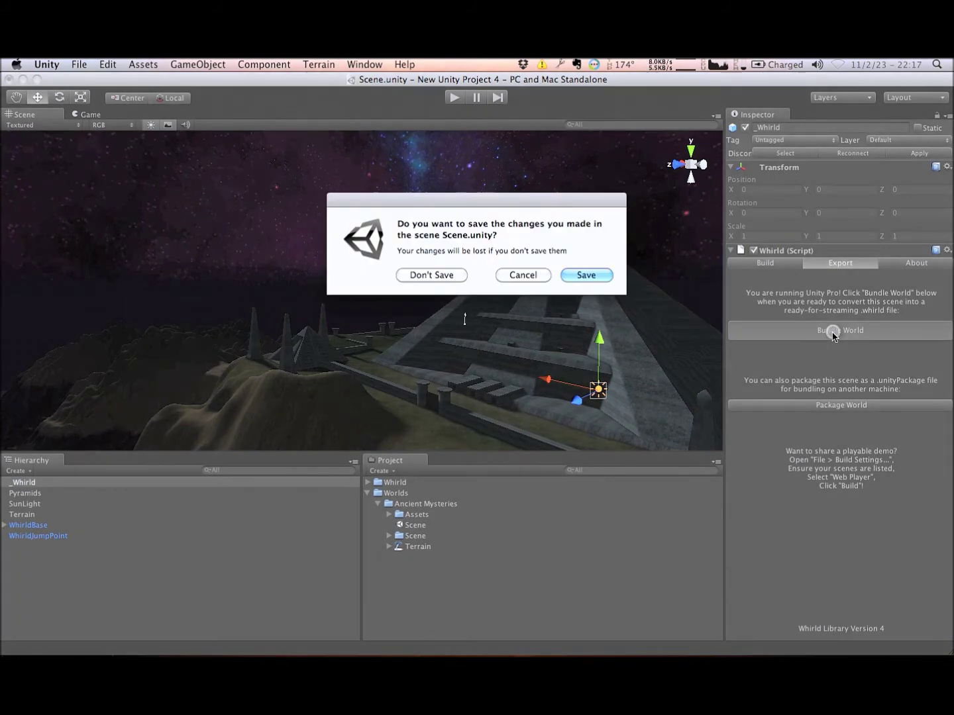
{"action": "left_click", "coordinate": [586, 275]}
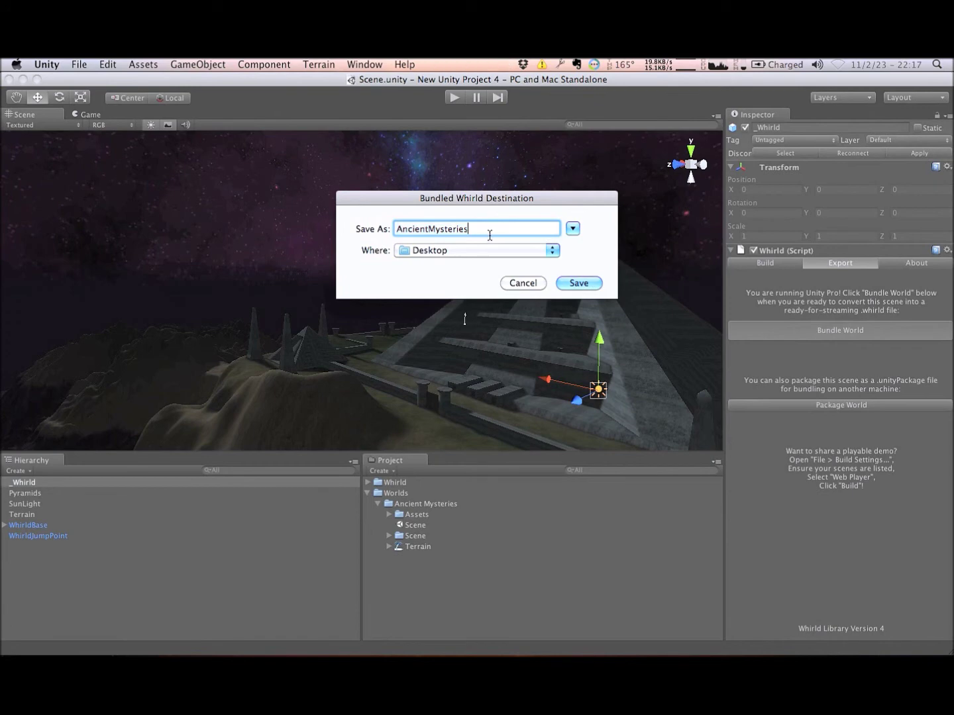
{"action": "key", "text": "Return"}
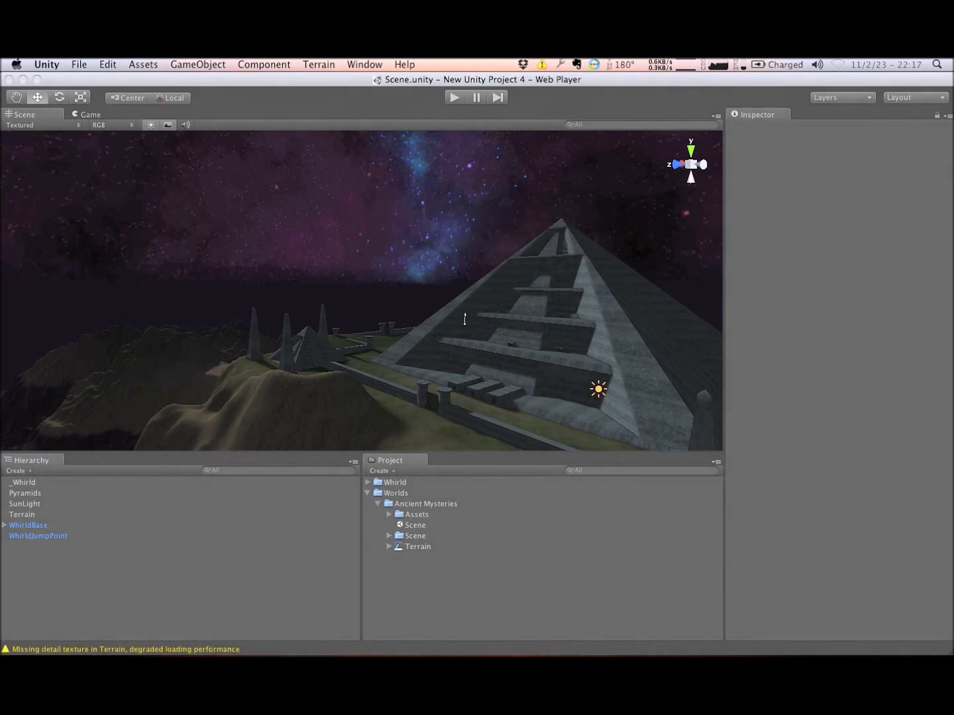
{"action": "key", "text": "super+q"}
{"action": "key", "text": "super+q"}
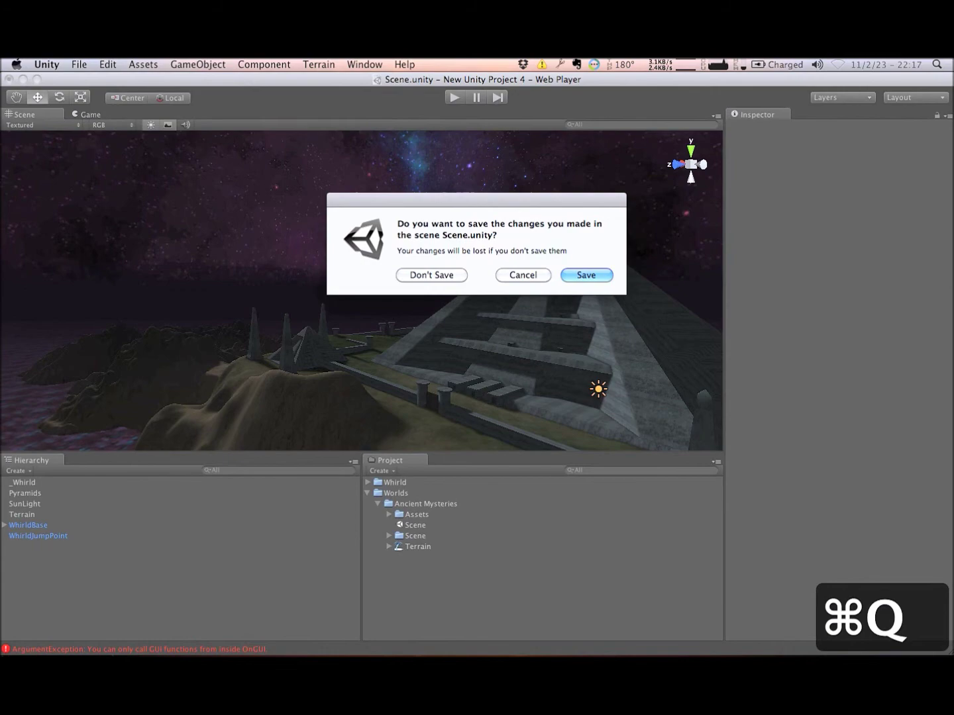
{"action": "left_click", "coordinate": [437, 275]}
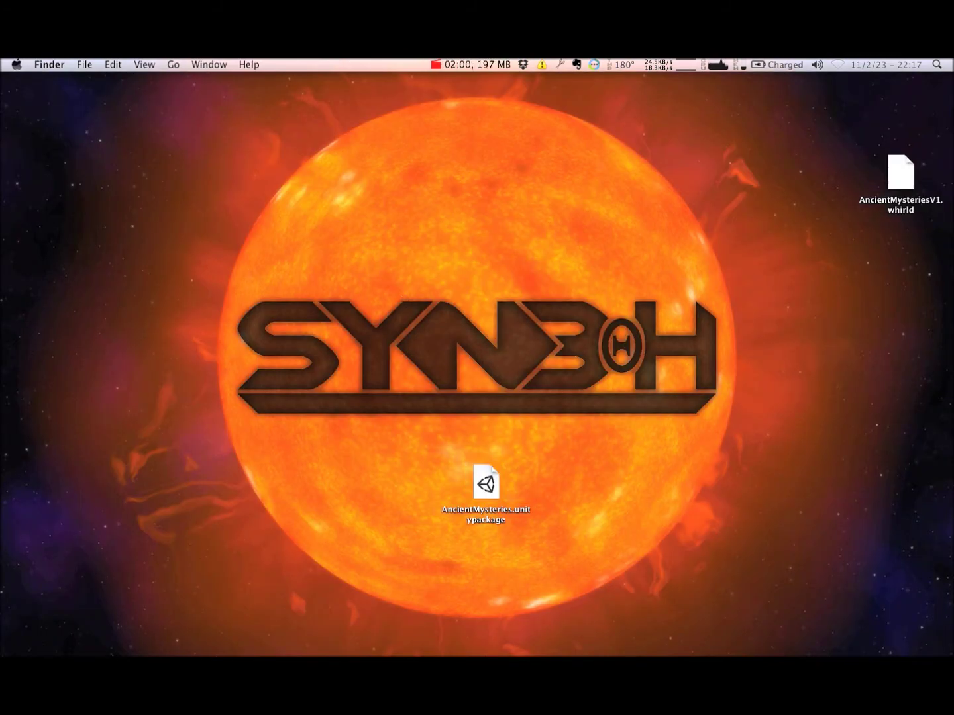
- Upload AncientMysteriesV1.whirld to the Ge.tt Syn3h Whirlds share and launch Syn3h
{"action": "left_click", "coordinate": [211, 608]}
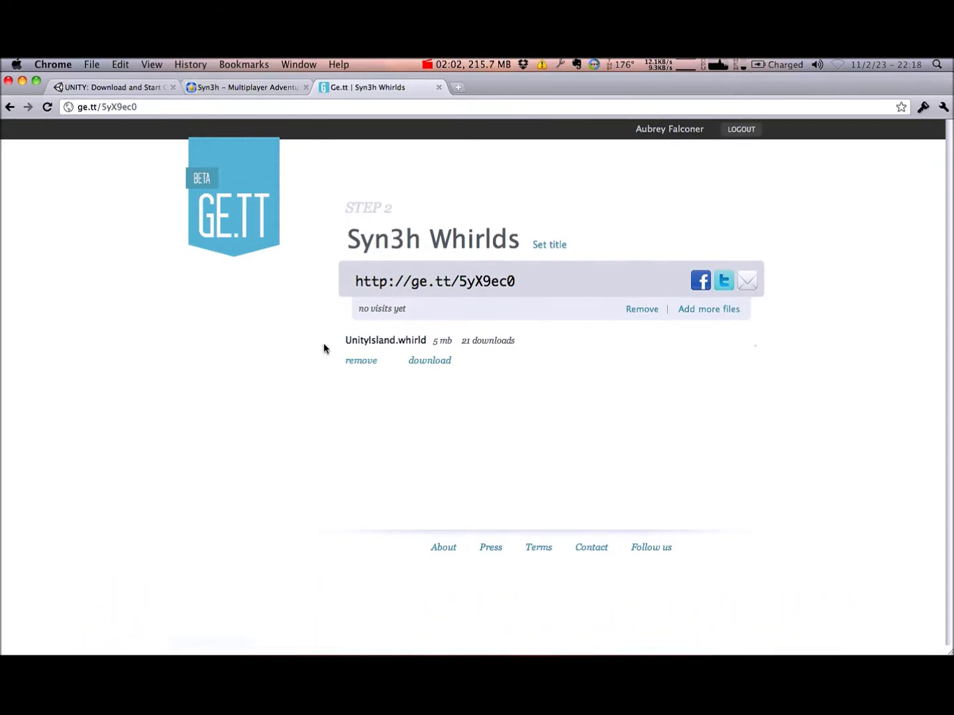
{"action": "left_click", "coordinate": [718, 307]}
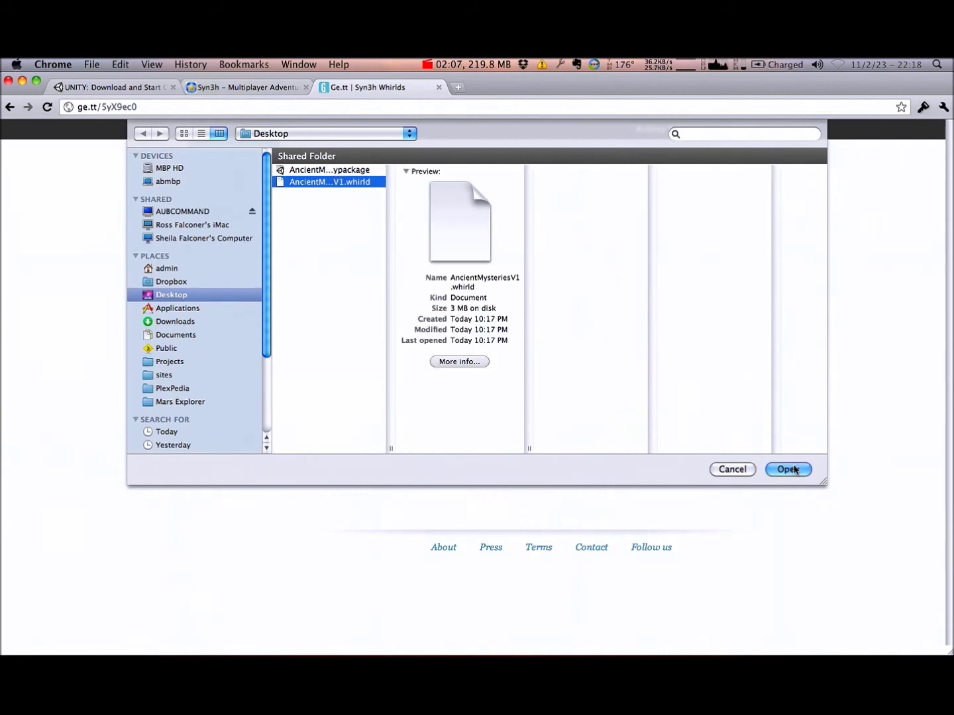
{"action": "left_click", "coordinate": [790, 468]}
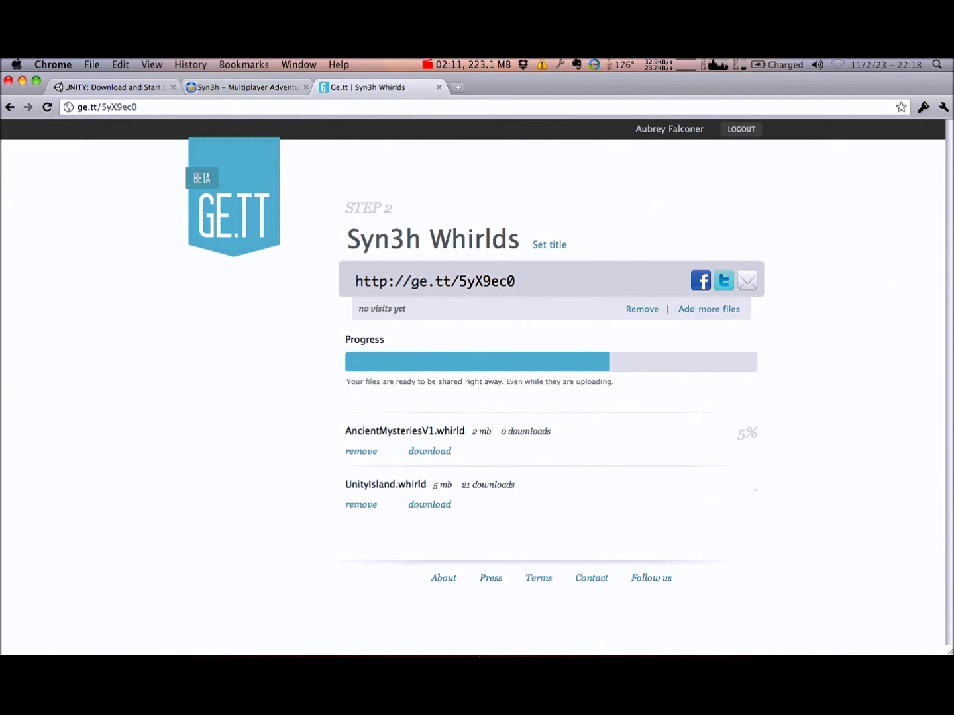
{"action": "mouse_move", "coordinate": [477, 635]}
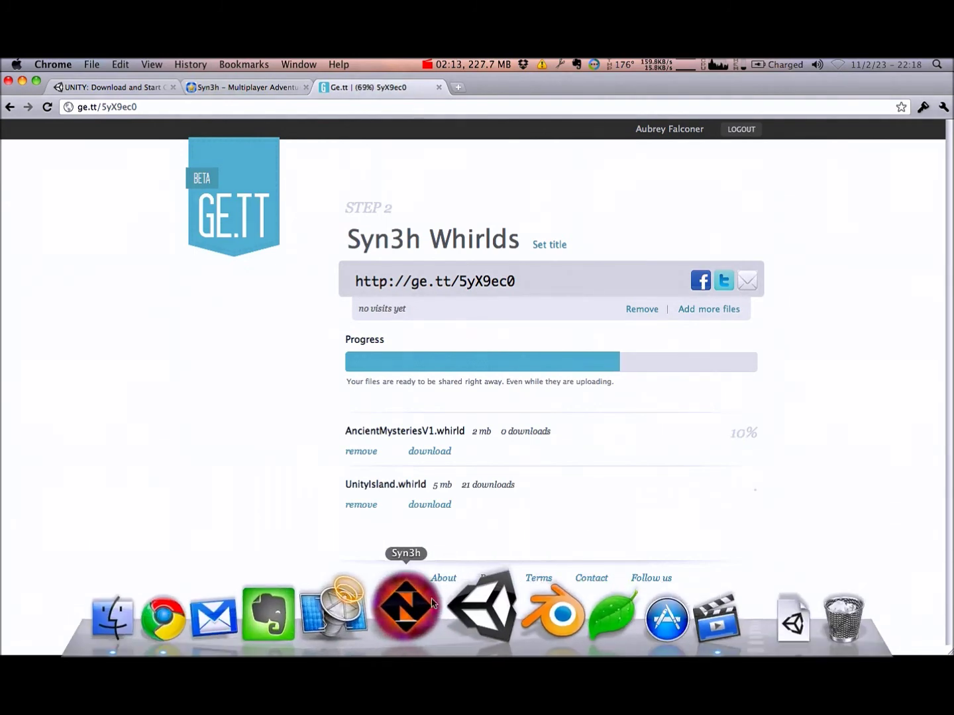
{"action": "left_click", "coordinate": [432, 603]}
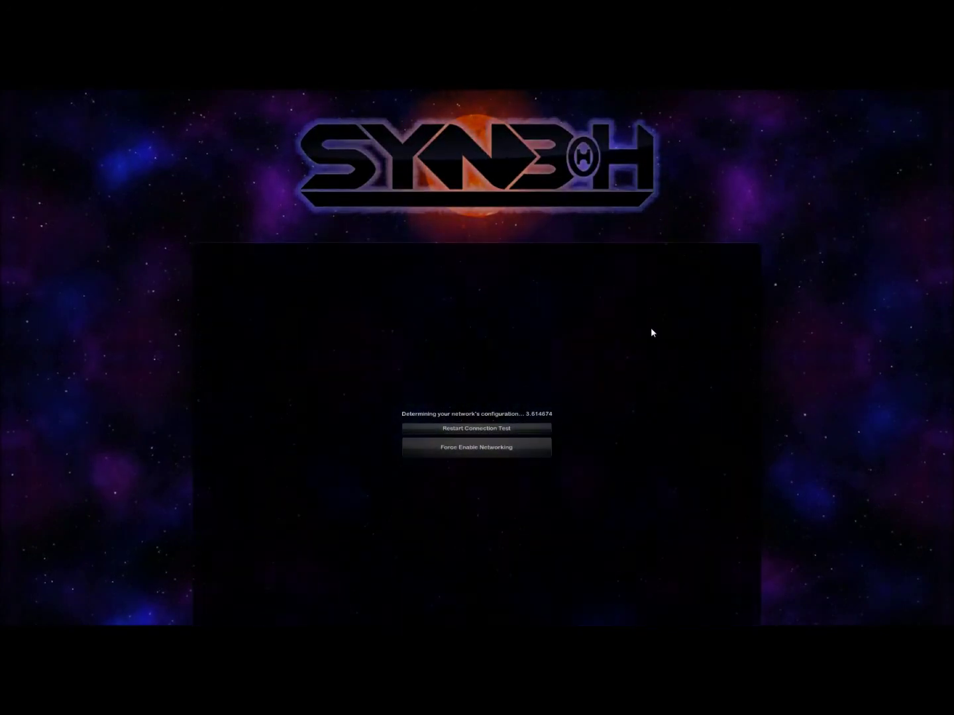
- Host a world with Custom Map enabled, using the pasted ge.tt whirld link as Map Url
{"action": "left_click", "coordinate": [702, 259]}
{"action": "left_click", "coordinate": [381, 324]}
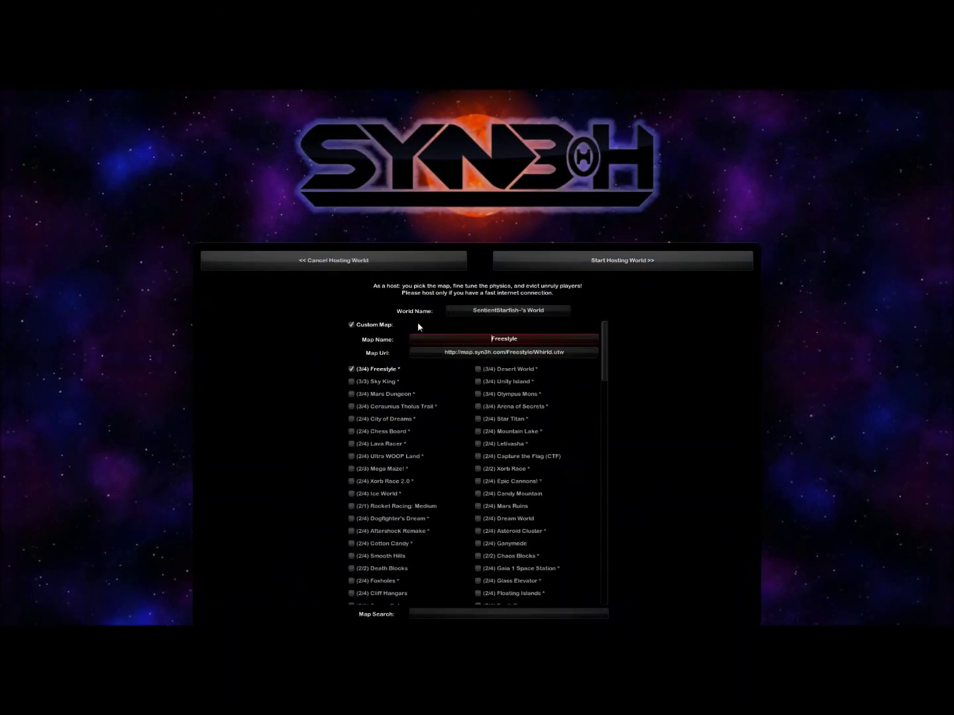
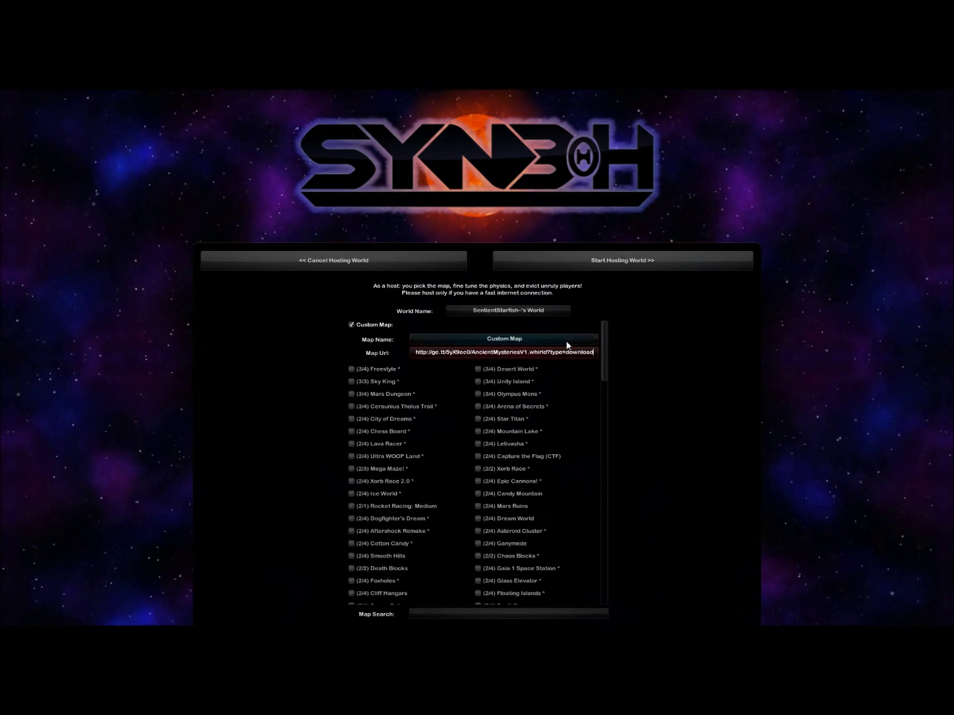
{"action": "left_click", "coordinate": [578, 261]}
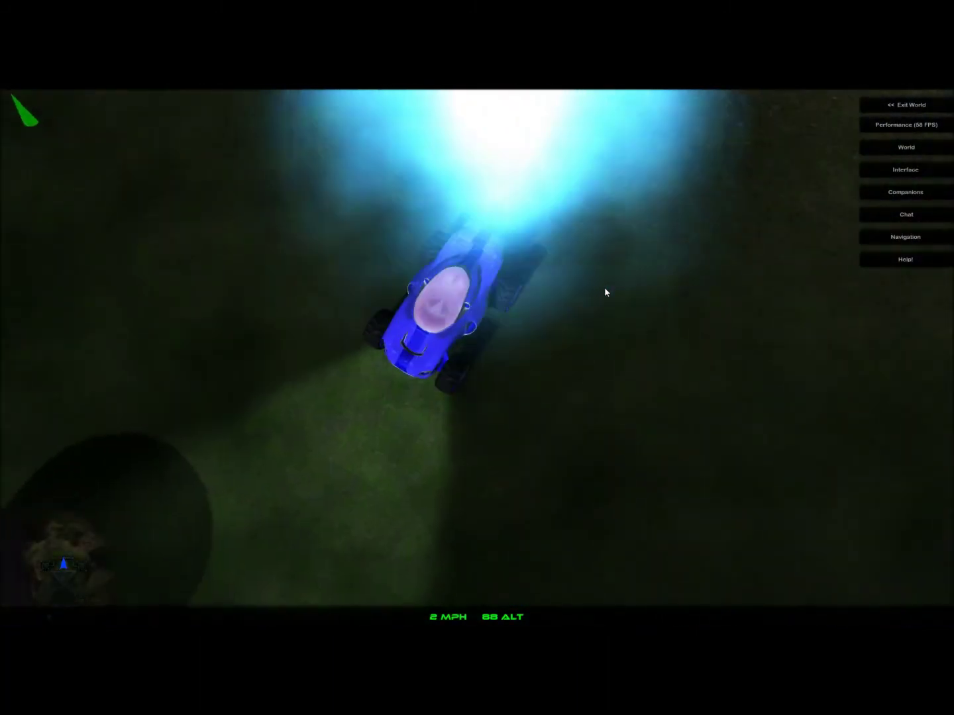
- Drive the buggy, then switch to a jet via Navigation and throttle it with E
{"action": "key", "text": "Up"}
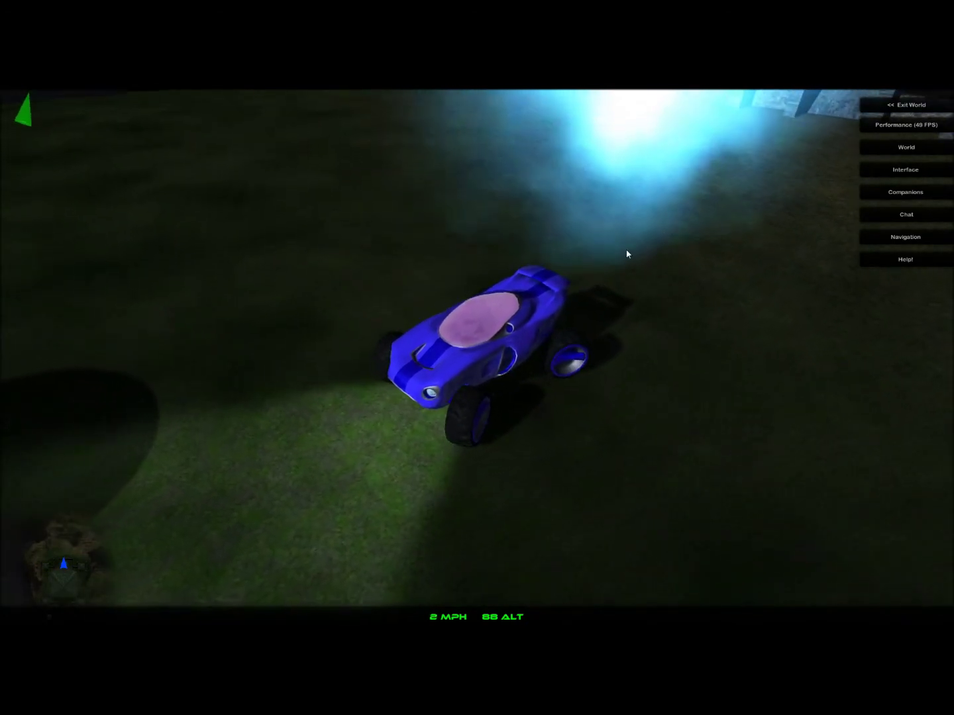
{"action": "left_click", "coordinate": [907, 238]}
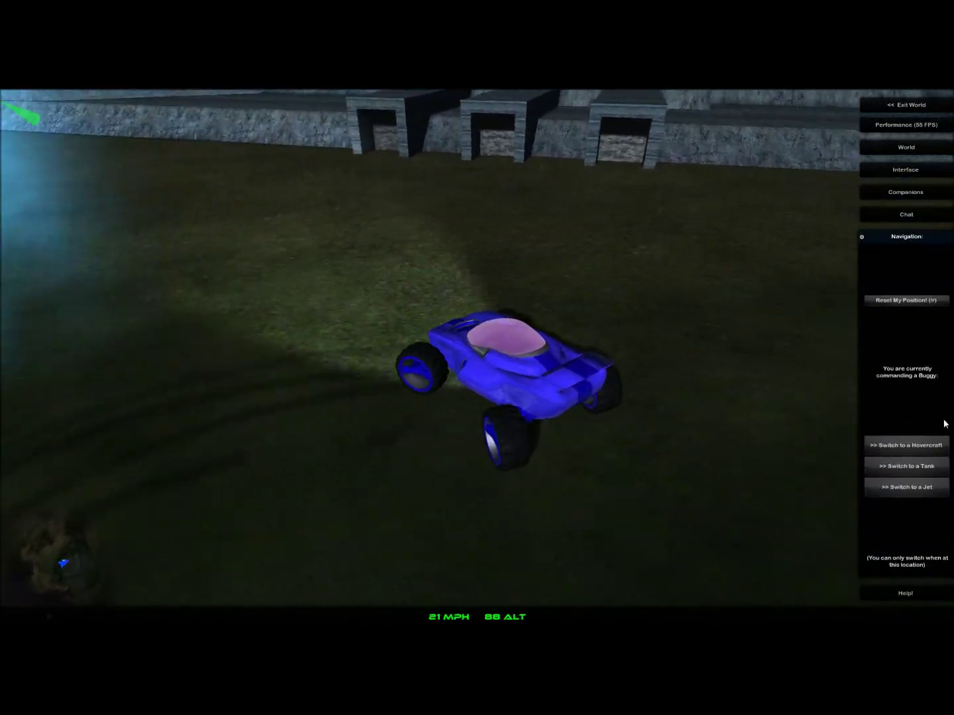
{"action": "left_click", "coordinate": [919, 490]}
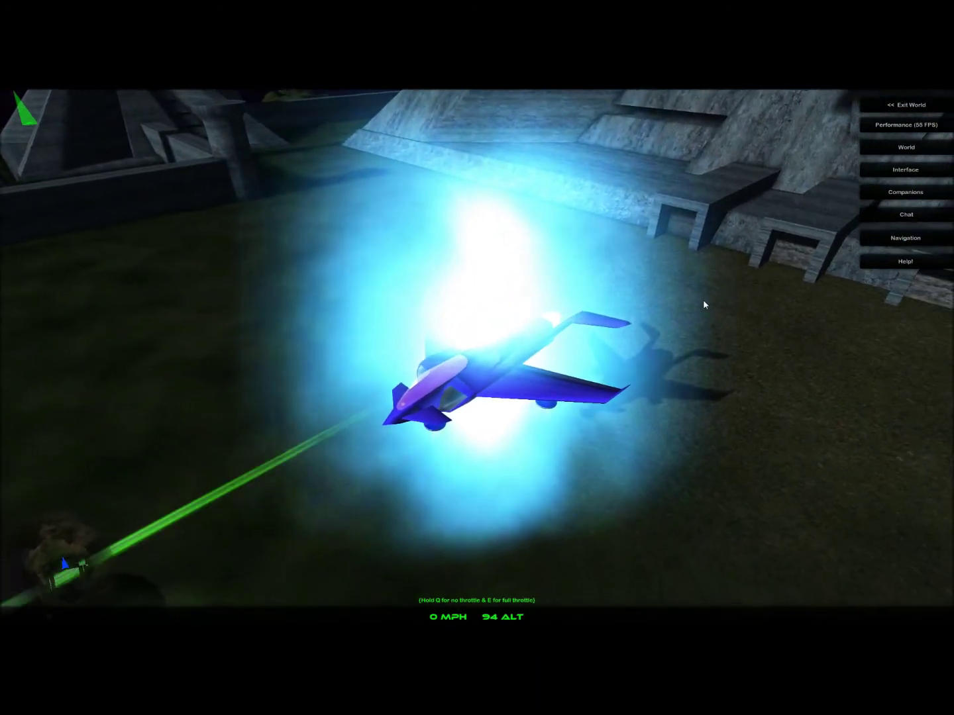
{"action": "key", "text": "e"}
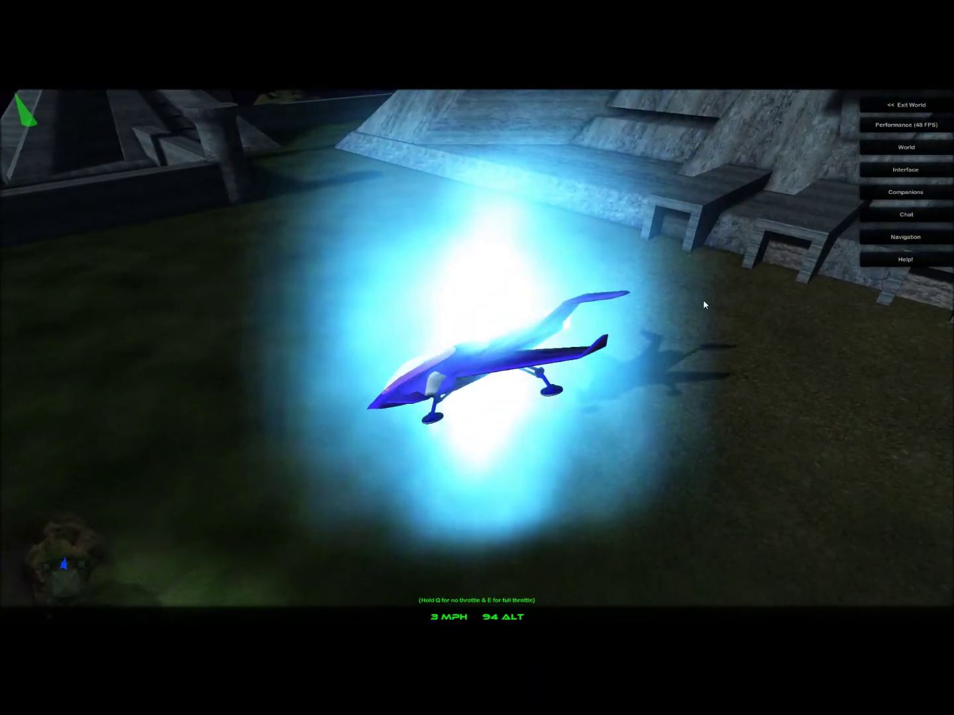